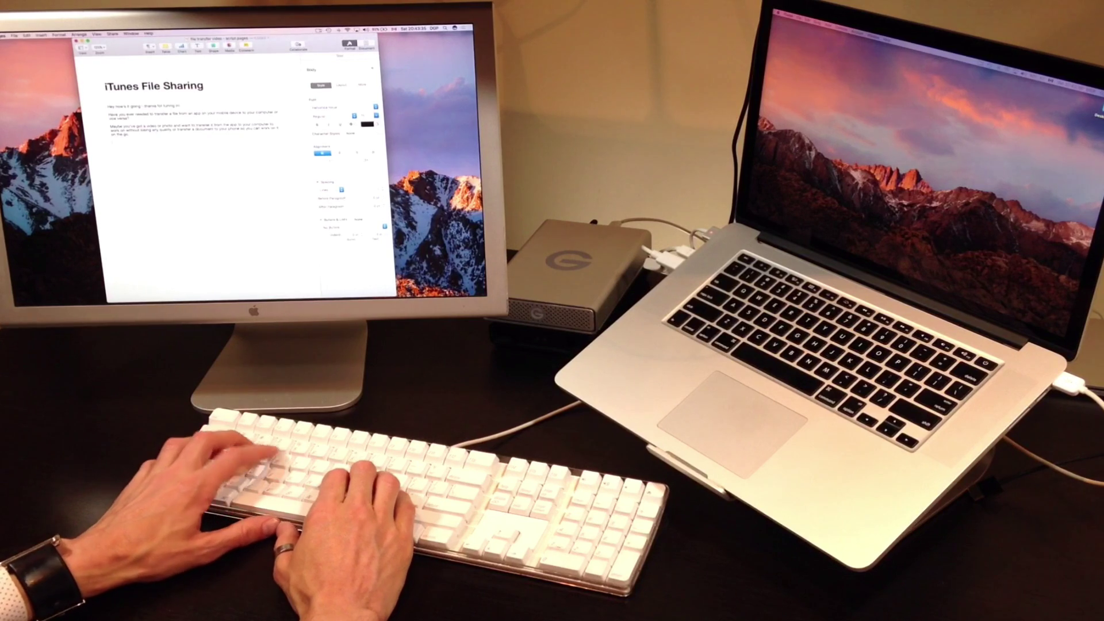
type("ord")
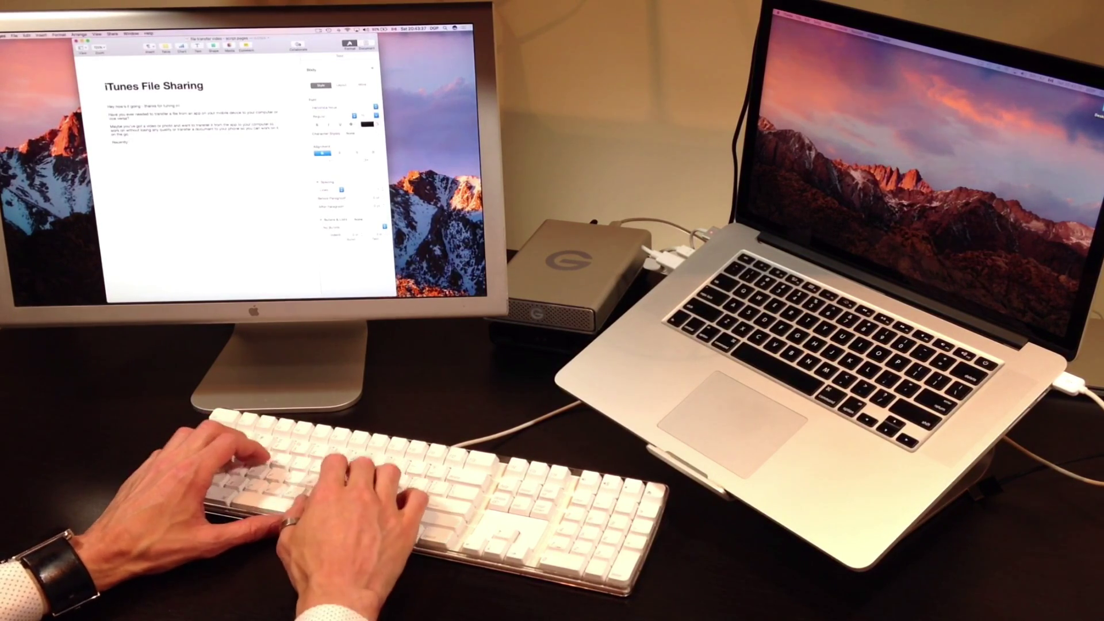
type(" I needed")
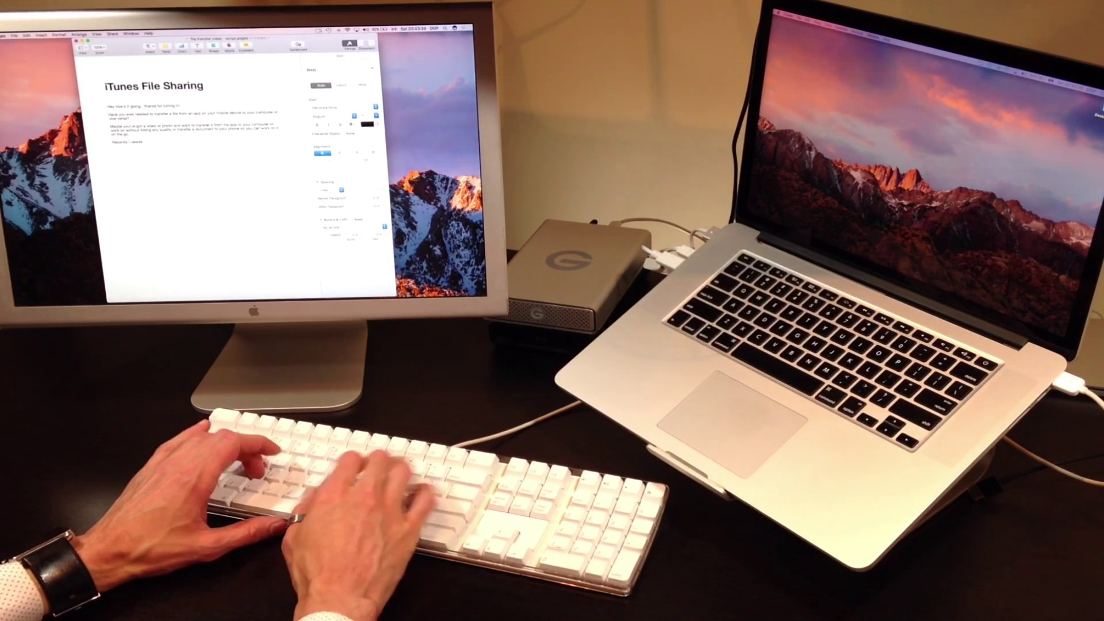
type(" to do just this.")
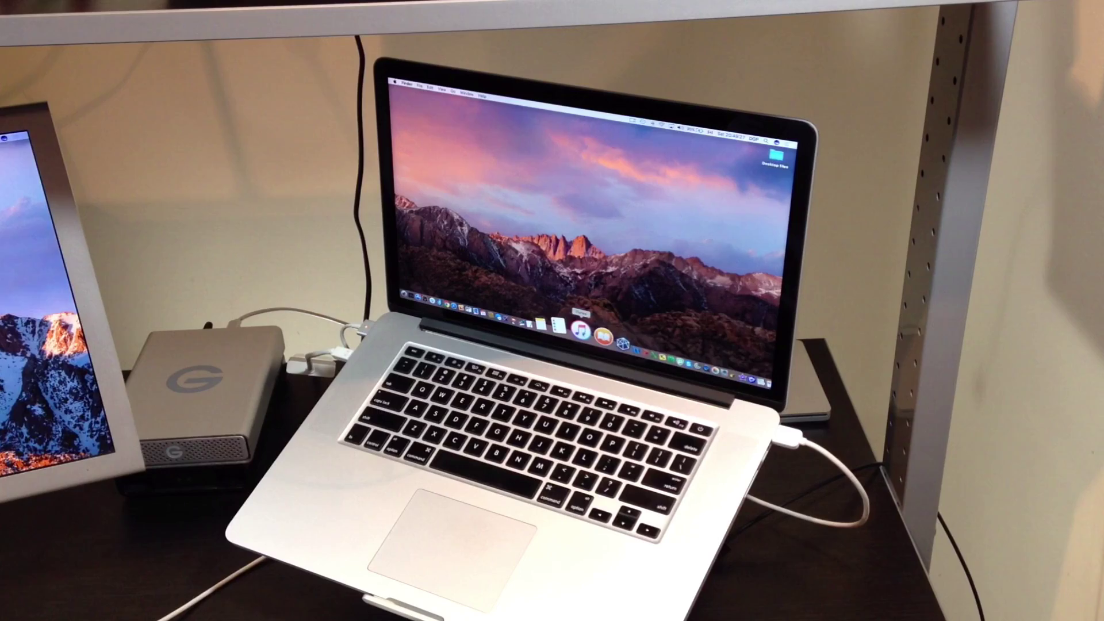
Open iTunes and bring up the File Sharing section in the connected iPhone's Apps settings
left_click(580, 331)
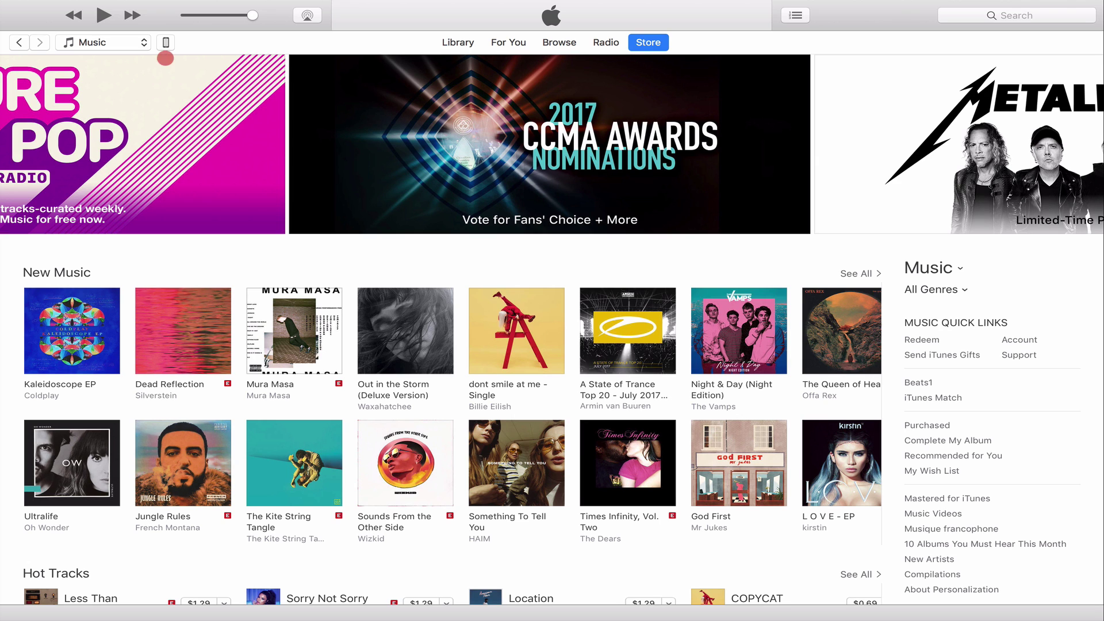
left_click(166, 42)
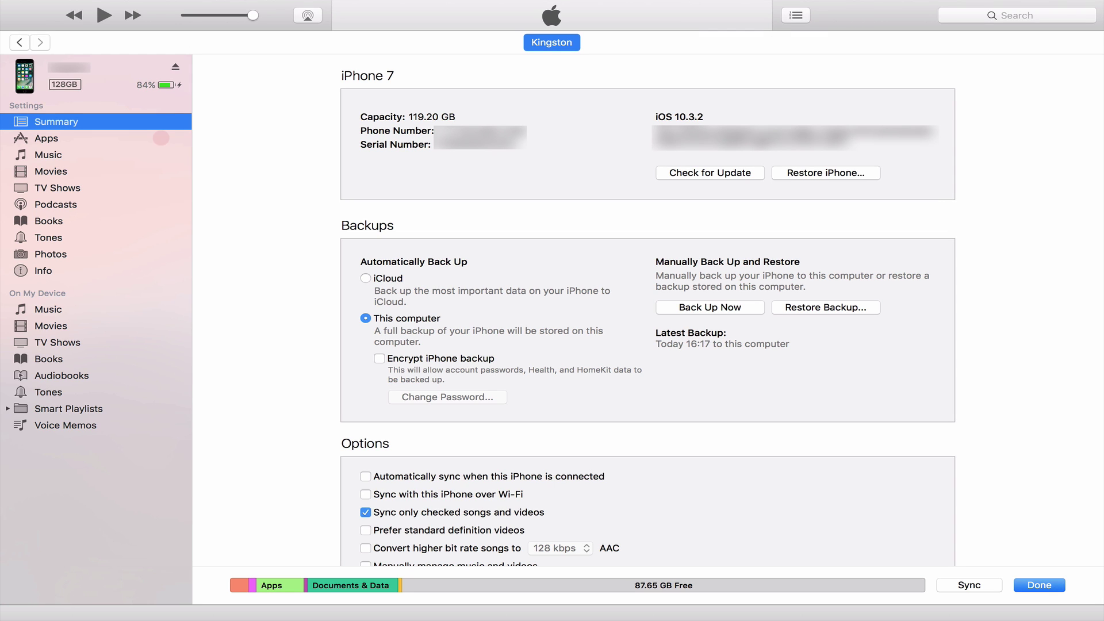
left_click(161, 138)
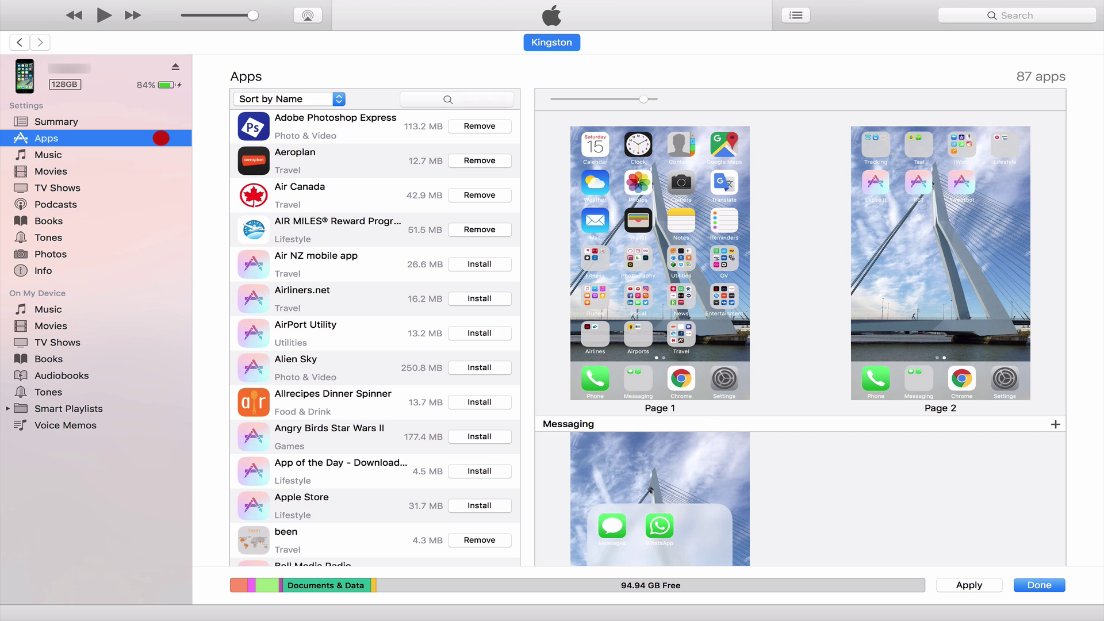
scroll(648, 309, "down", 10)
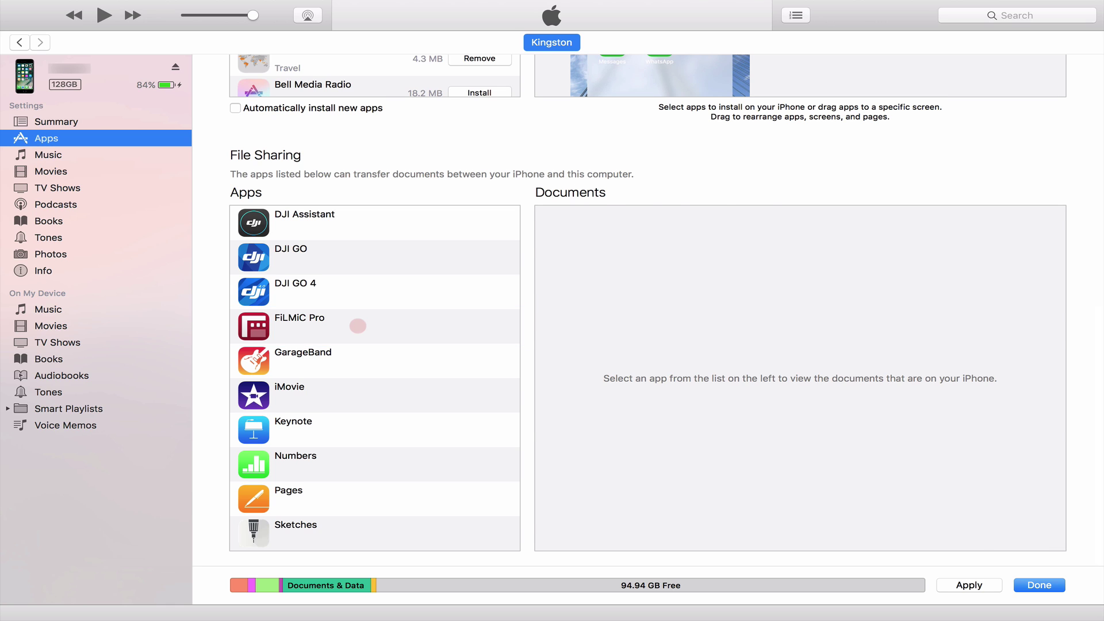
Save the video 07152017_221201.mov from the FiLMiC Pro documents to the computer's Desktop
left_click(358, 326)
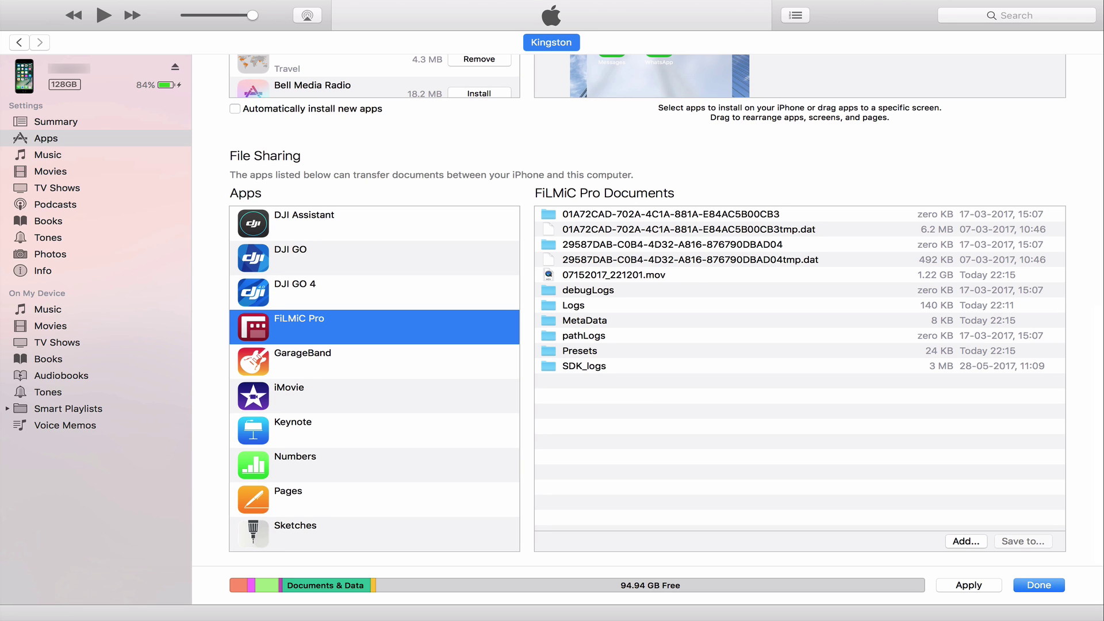
left_click(693, 275)
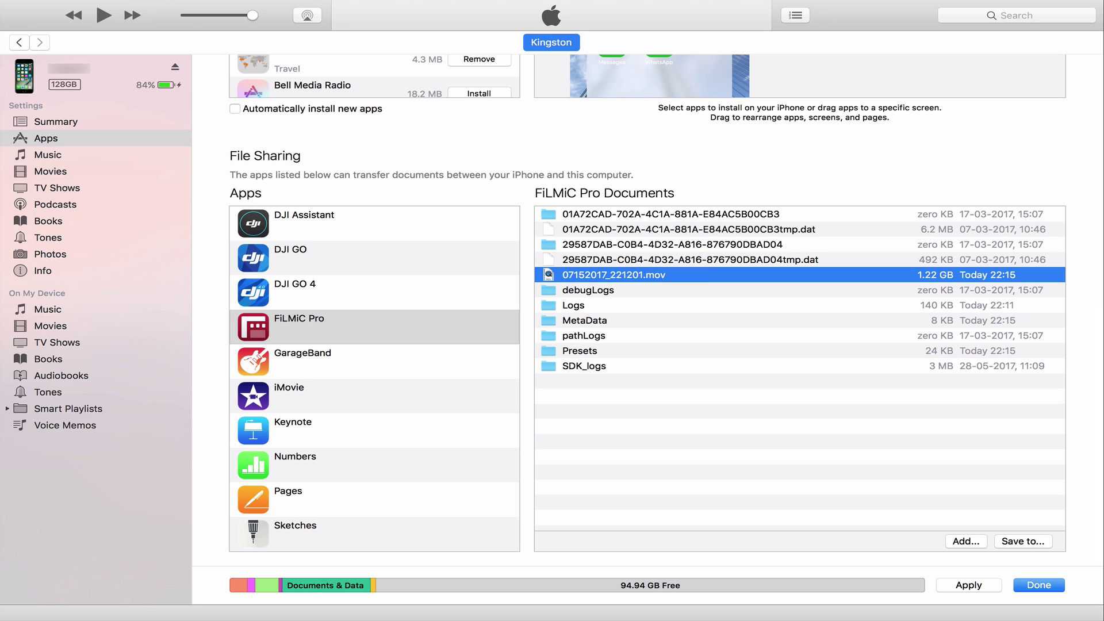
left_click(1023, 538)
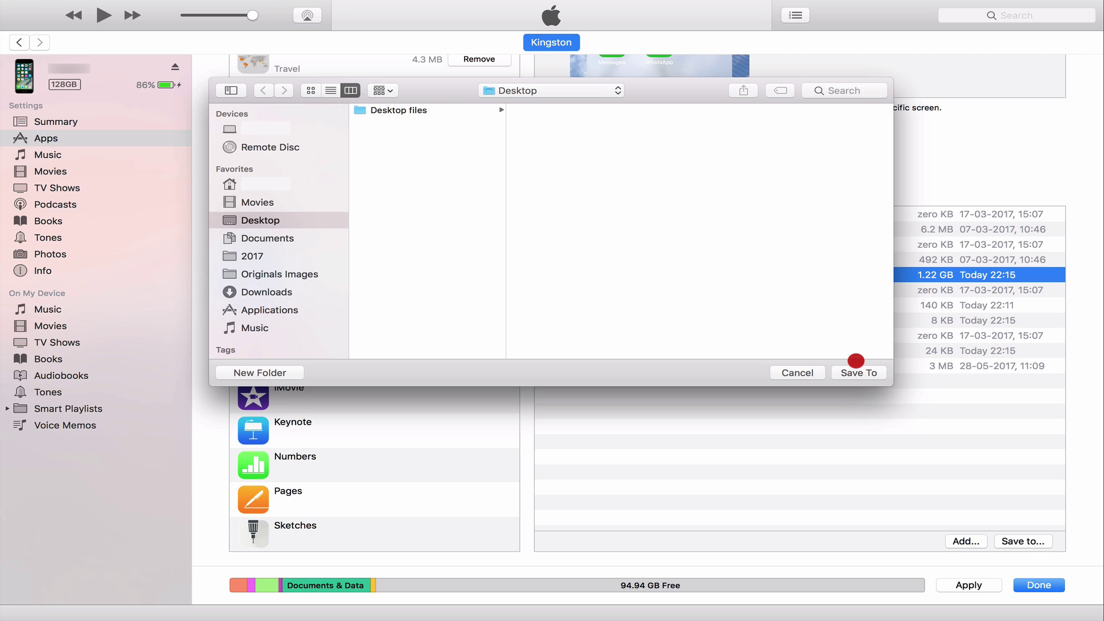
left_click(857, 371)
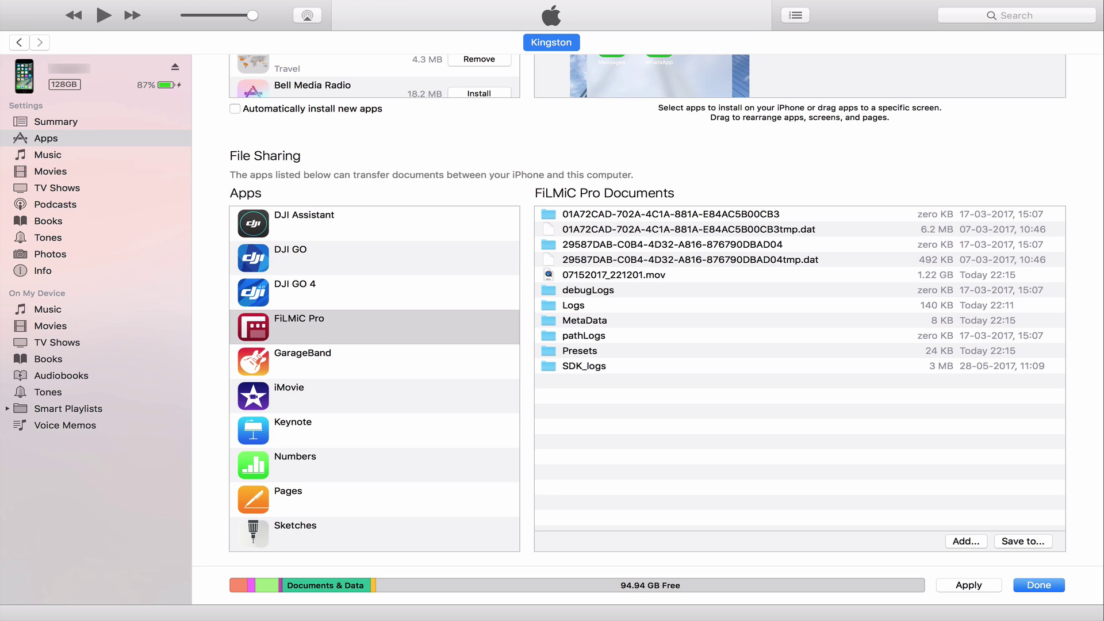
Examine the videoCache and hg300 storage folders in DJI GO's documents and the videoCache folder in DJI GO 4's documents
left_click(358, 264)
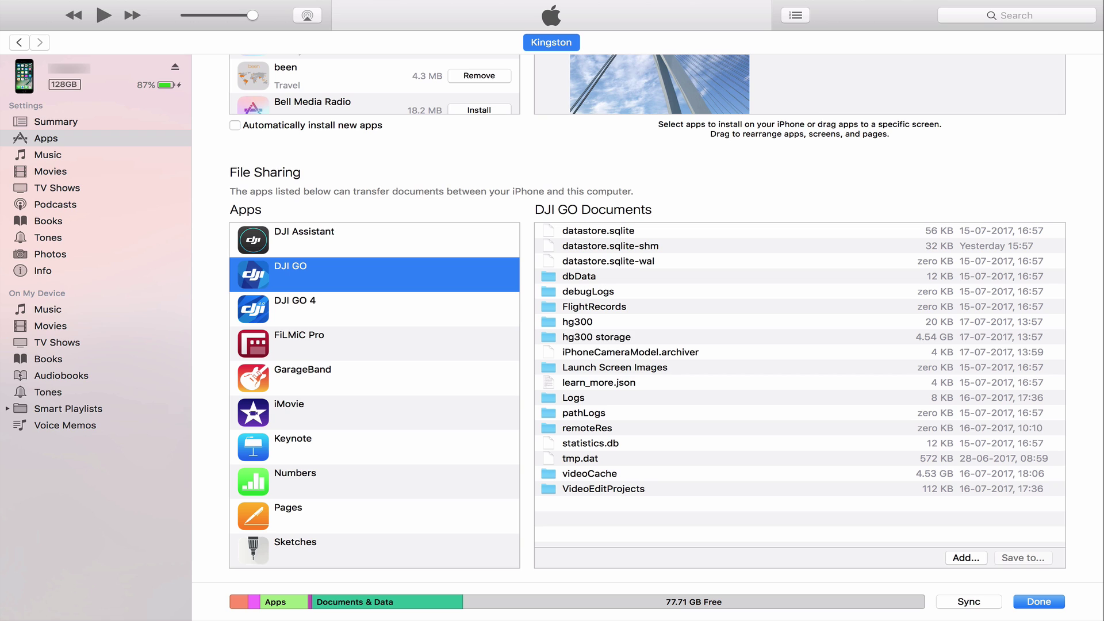
left_click(589, 473)
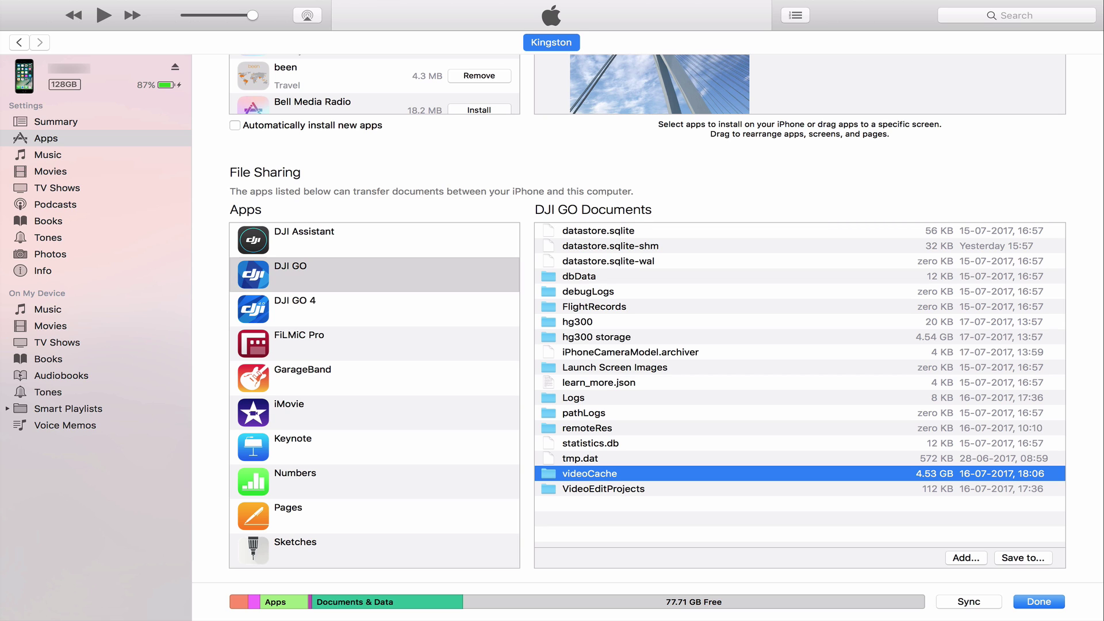
left_click(596, 337)
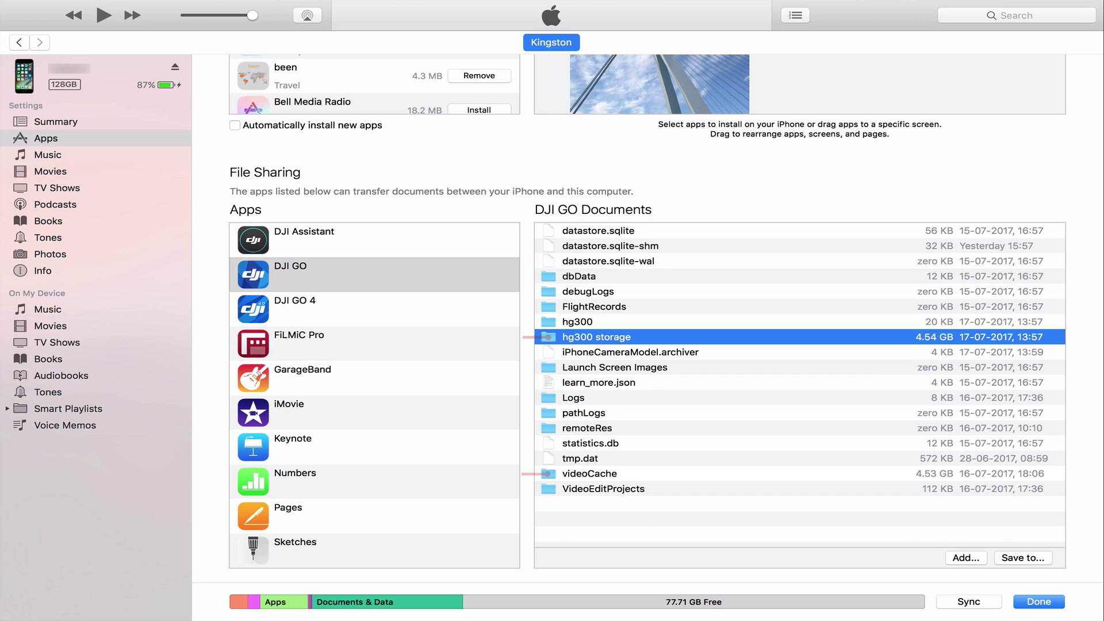
left_click(295, 309)
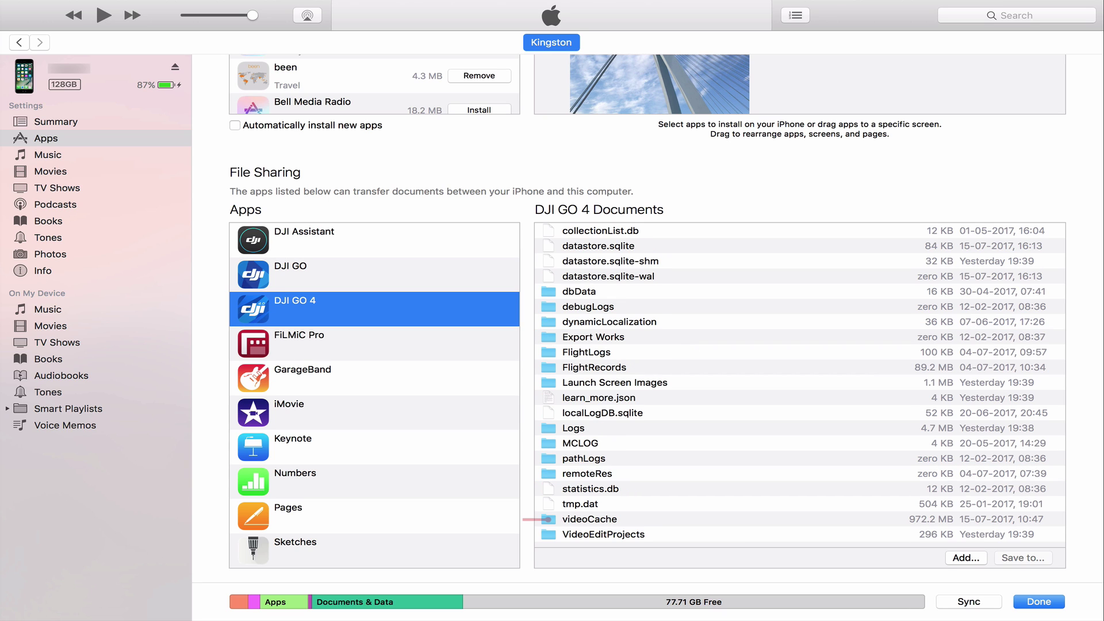
left_click(589, 519)
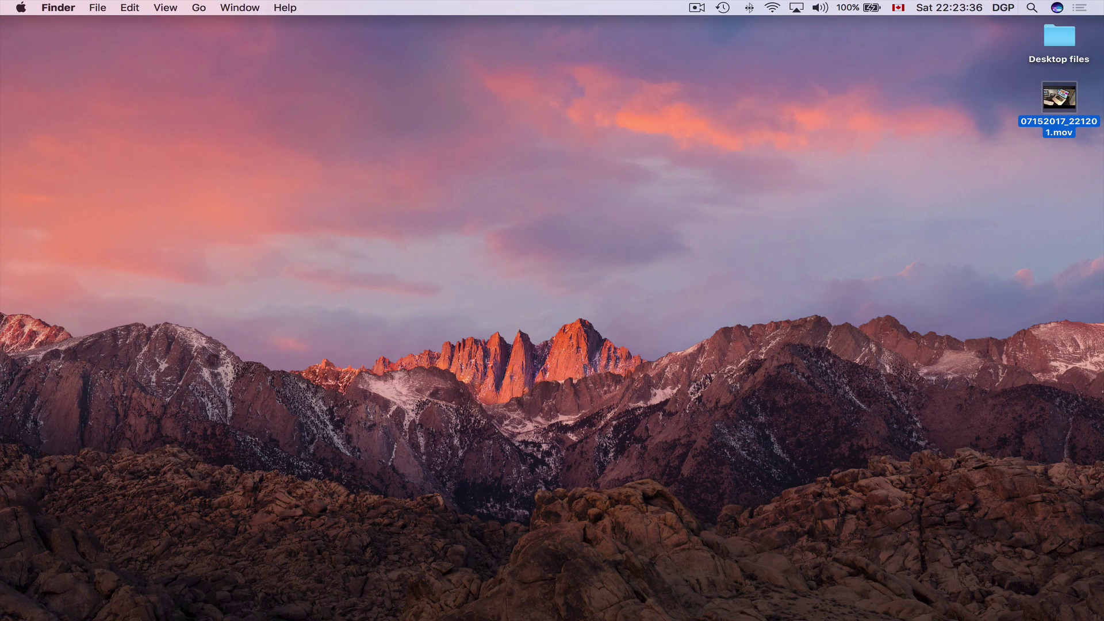
Switch to Pages and create a new document from the Blank template
key("super+space")
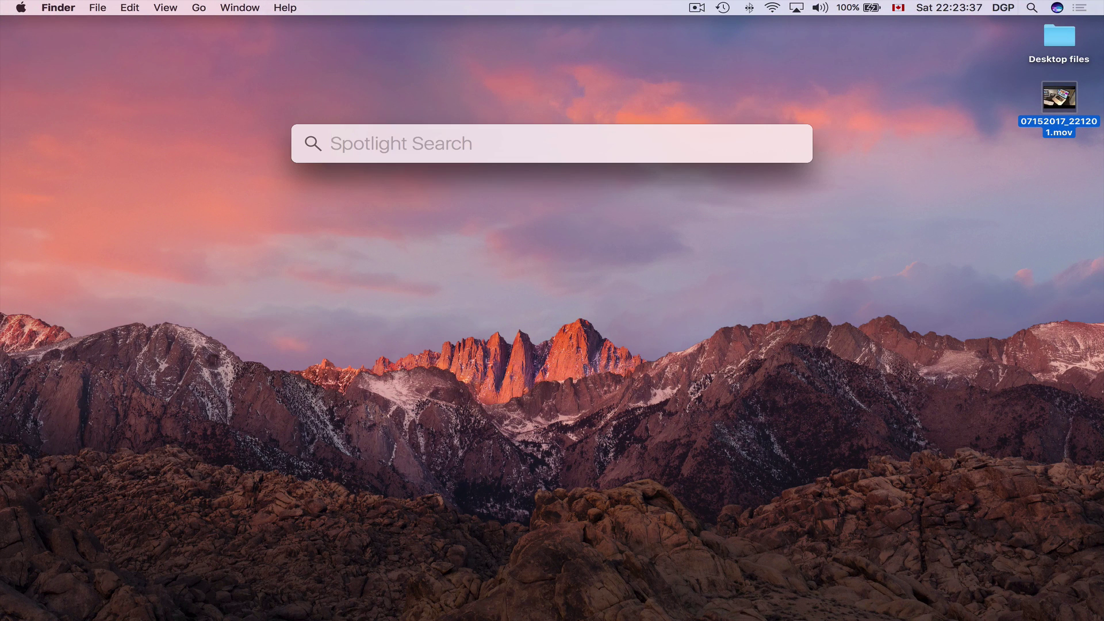
type("pages")
key("Return")
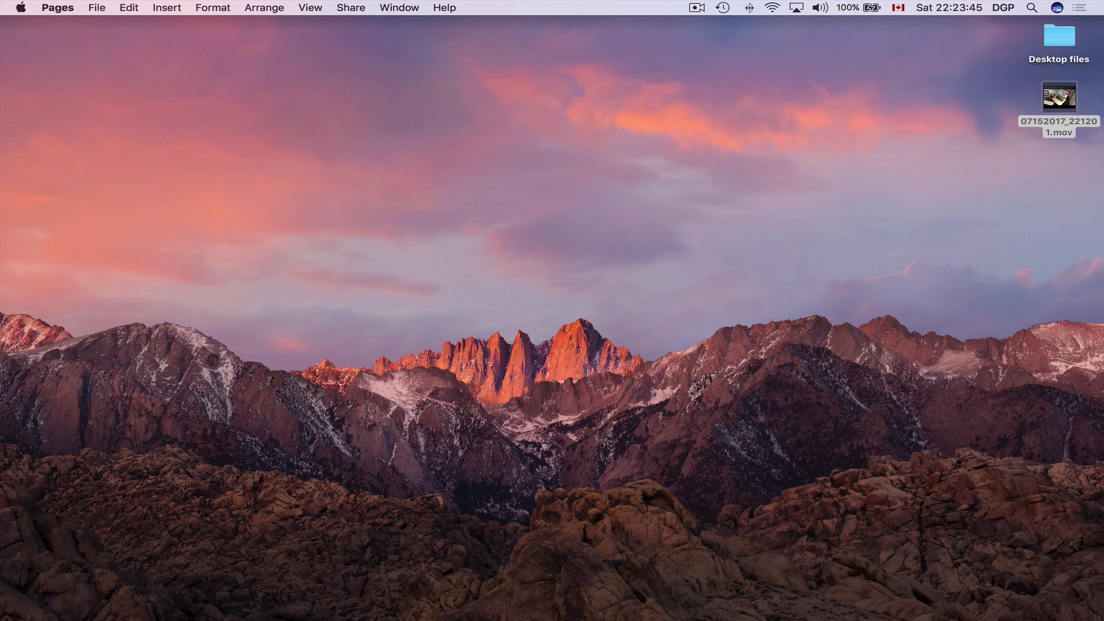
key("super+n")
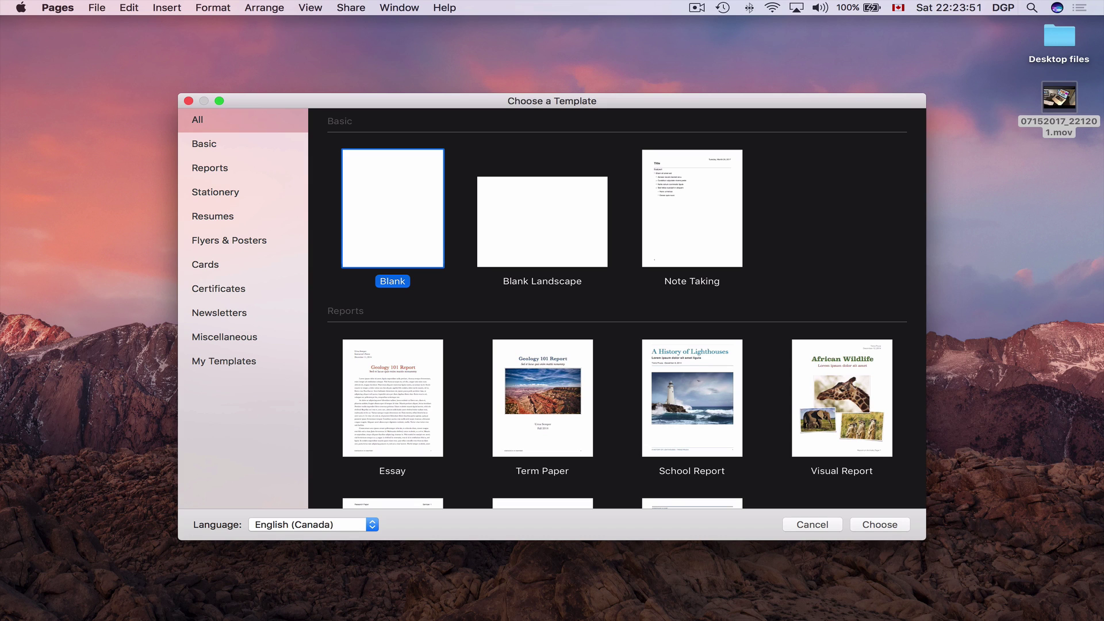
key("Return")
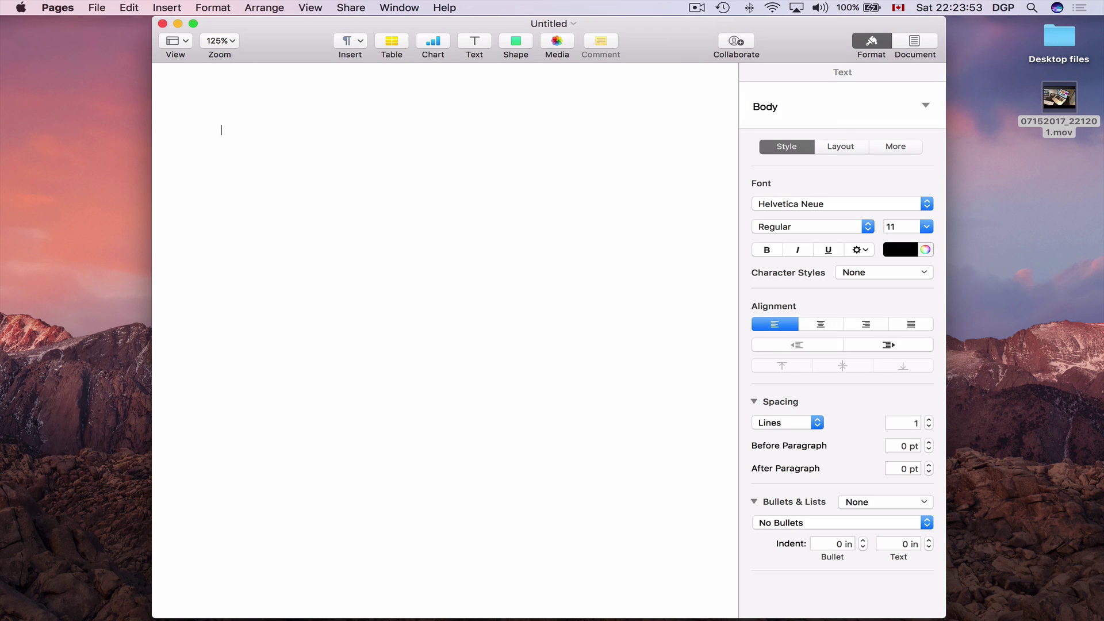
Write "This is a file Transfer test" in the document using the Title paragraph style
left_click(925, 105)
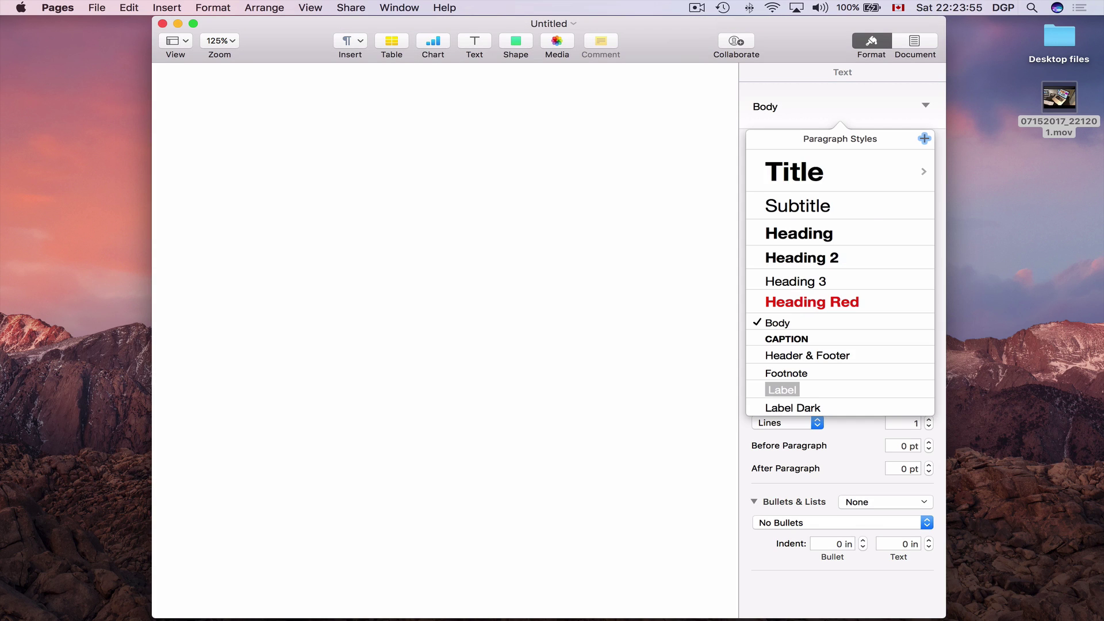
left_click(794, 172)
type("Th")
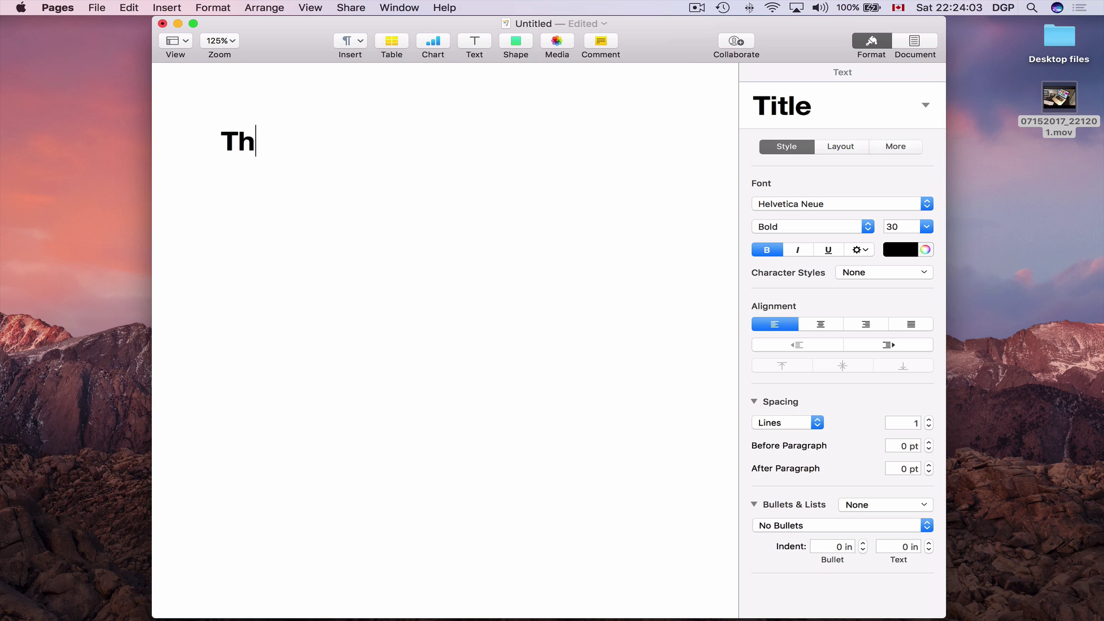
type("is is a file")
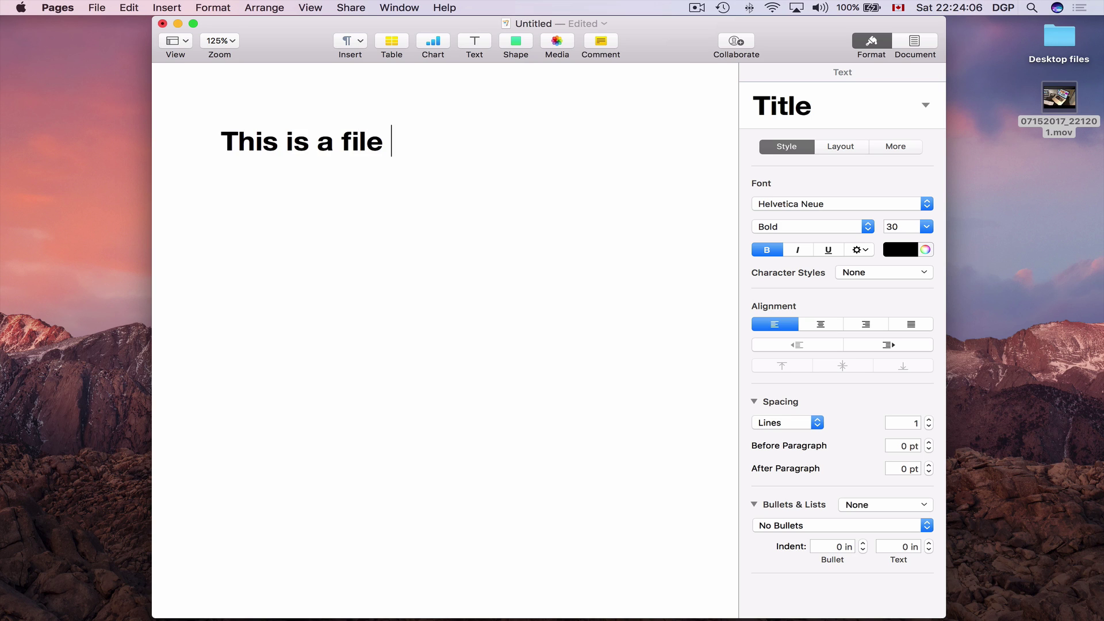
type("Transfer t")
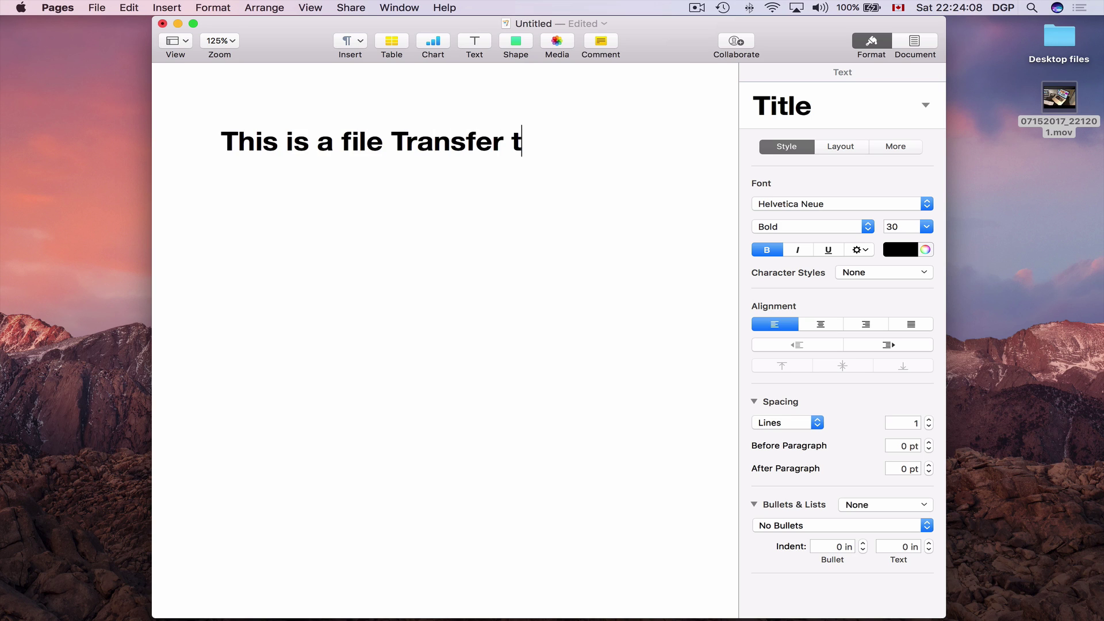
type("est")
Save the document to the Desktop as "test transfer file.pages" and quit Pages
left_click(96, 8)
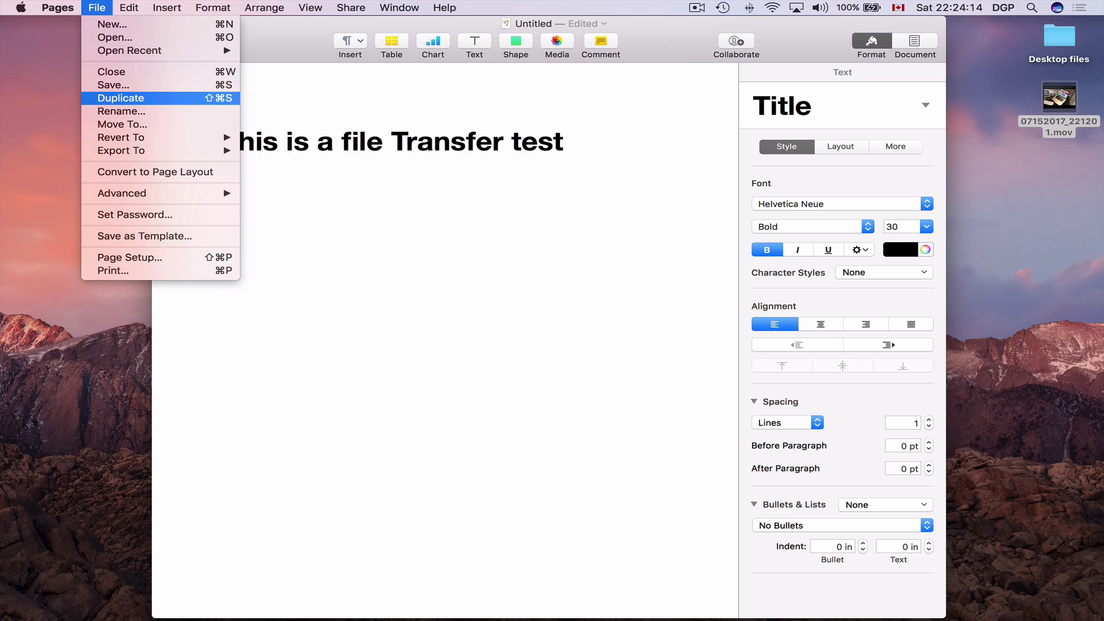
left_click(114, 85)
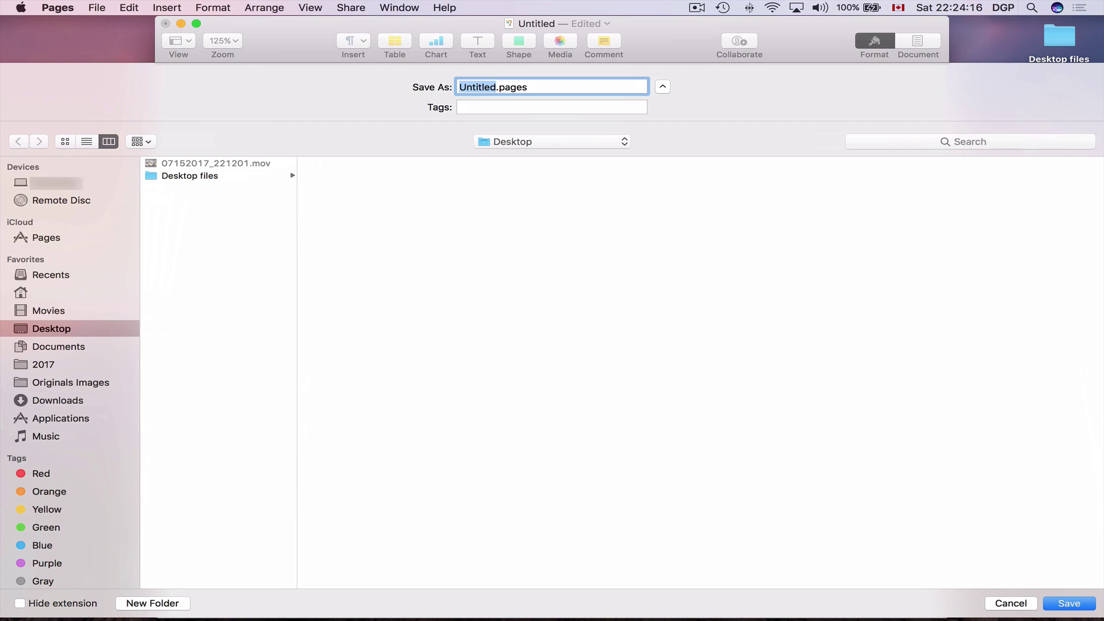
type("test")
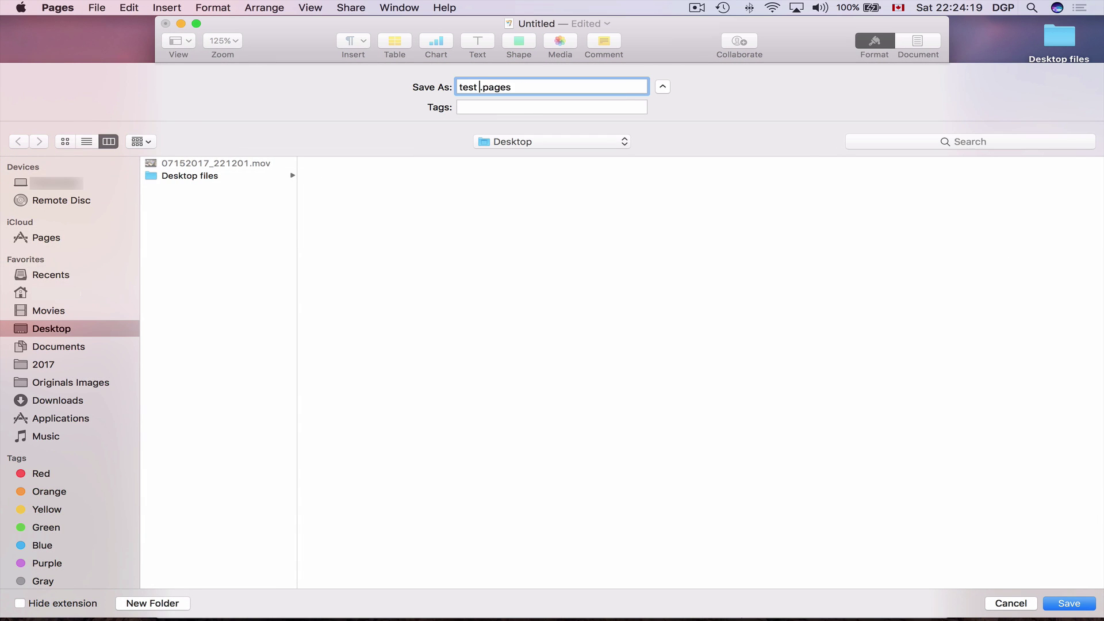
type(" transfer file")
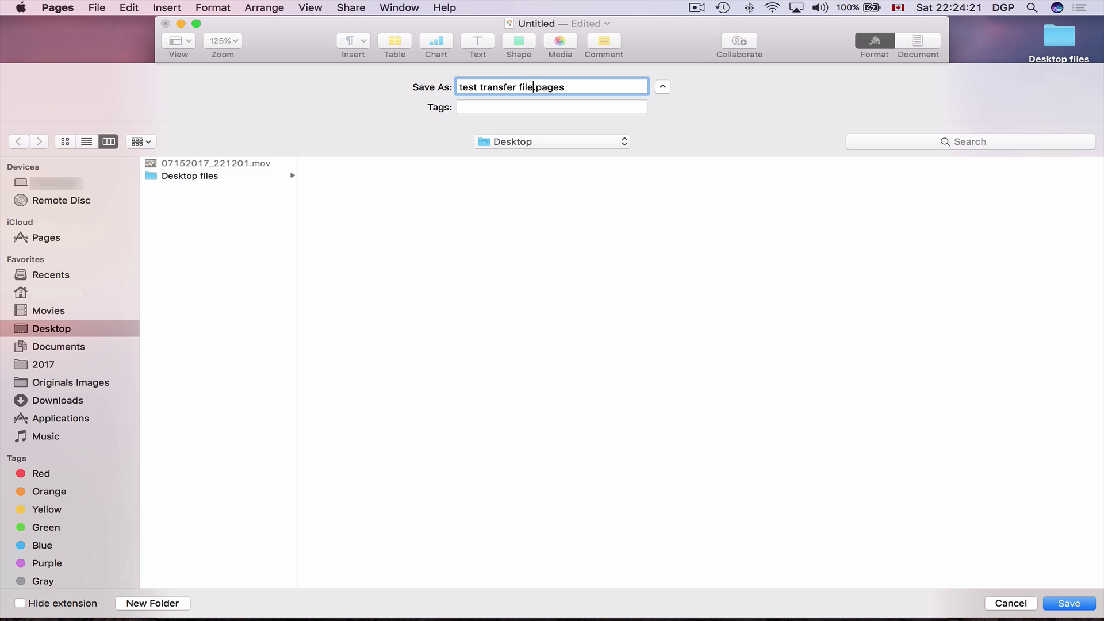
key("Return")
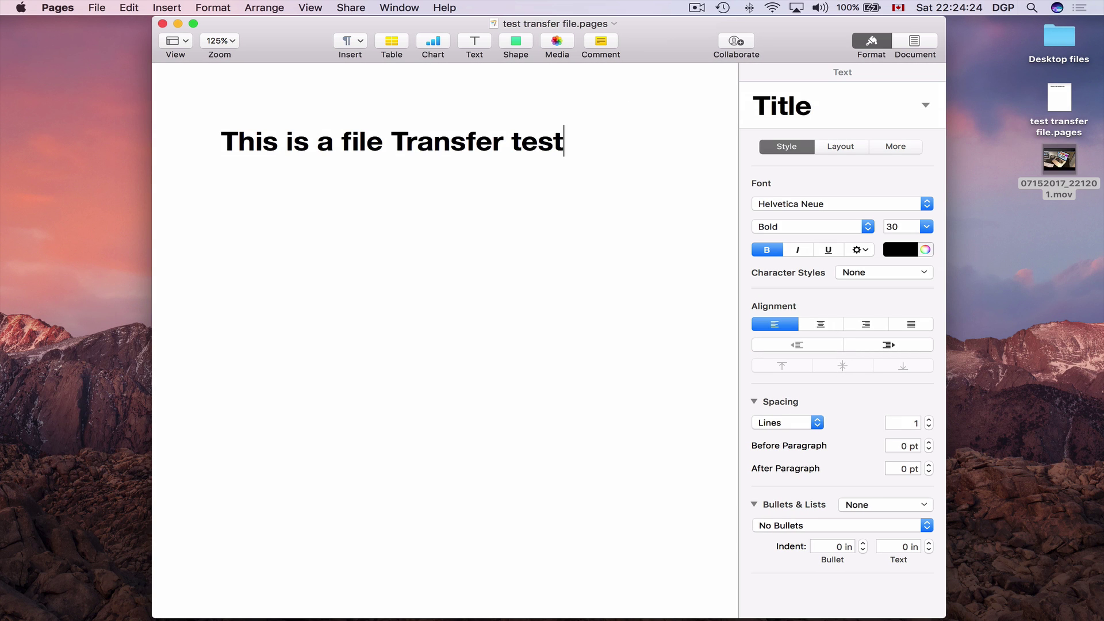
left_click(57, 7)
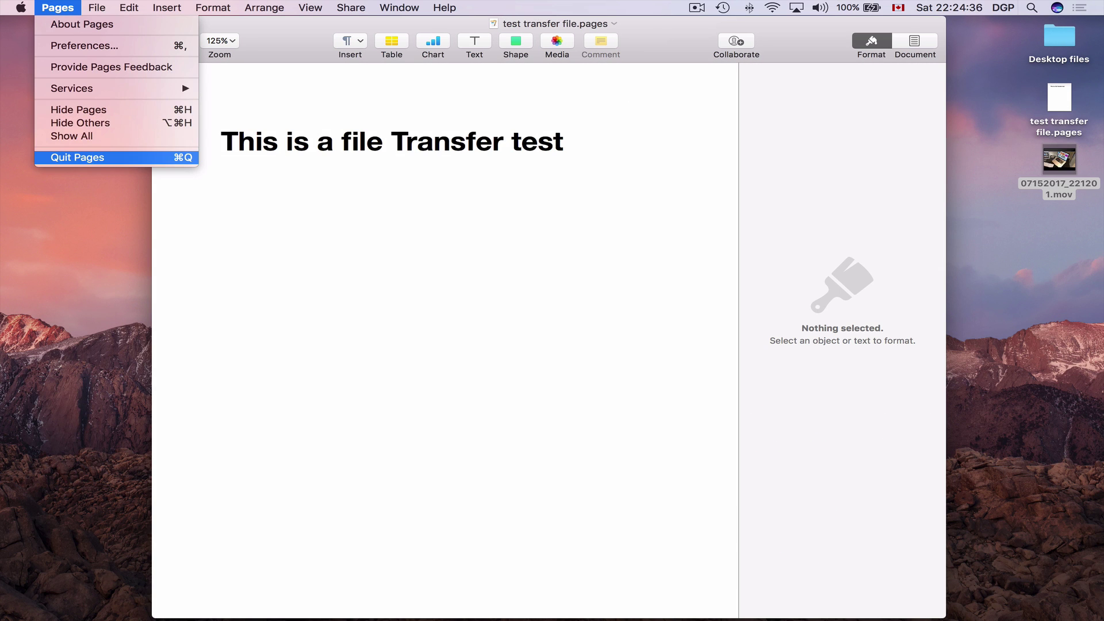
left_click(86, 158)
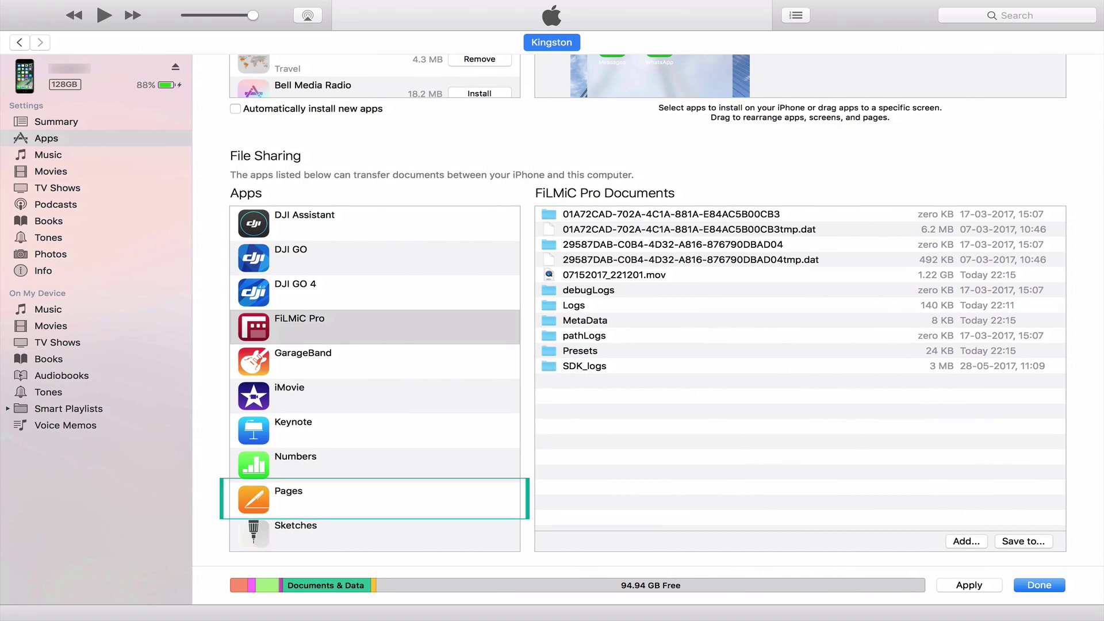
In iTunes File Sharing, add "test transfer file.pages" from the Desktop to the iPhone's Pages documents
left_click(368, 499)
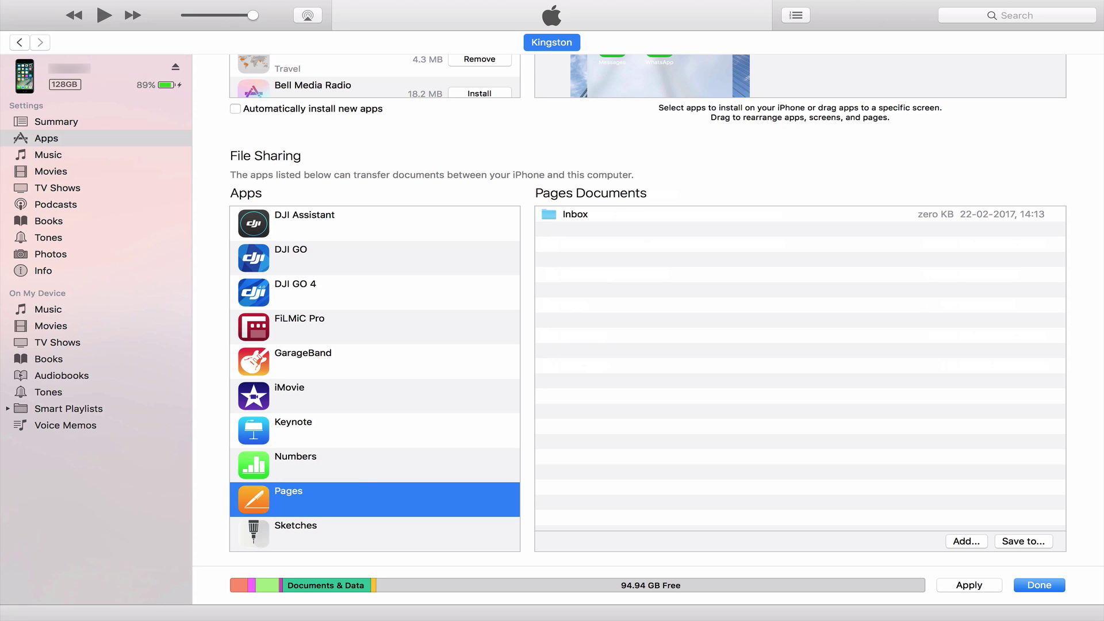
left_click(966, 540)
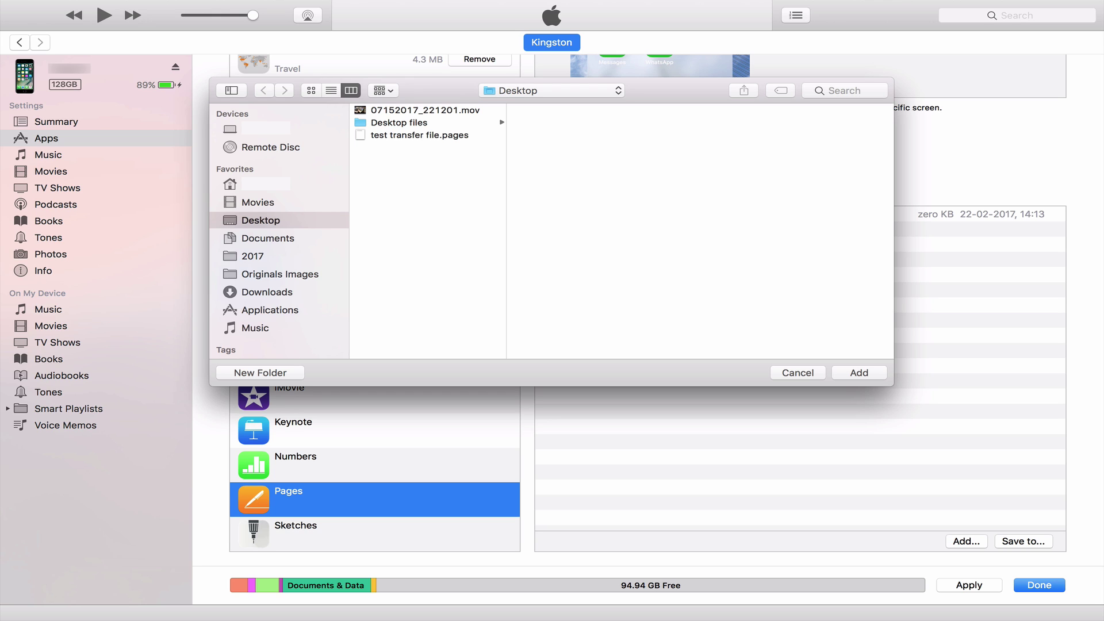
left_click(490, 135)
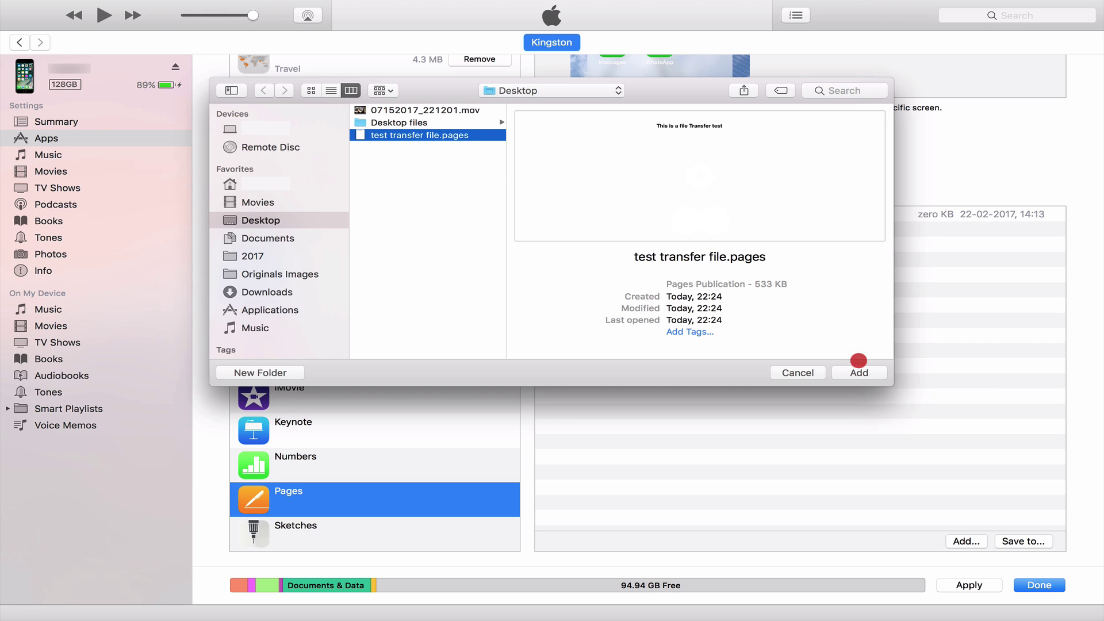
left_click(859, 368)
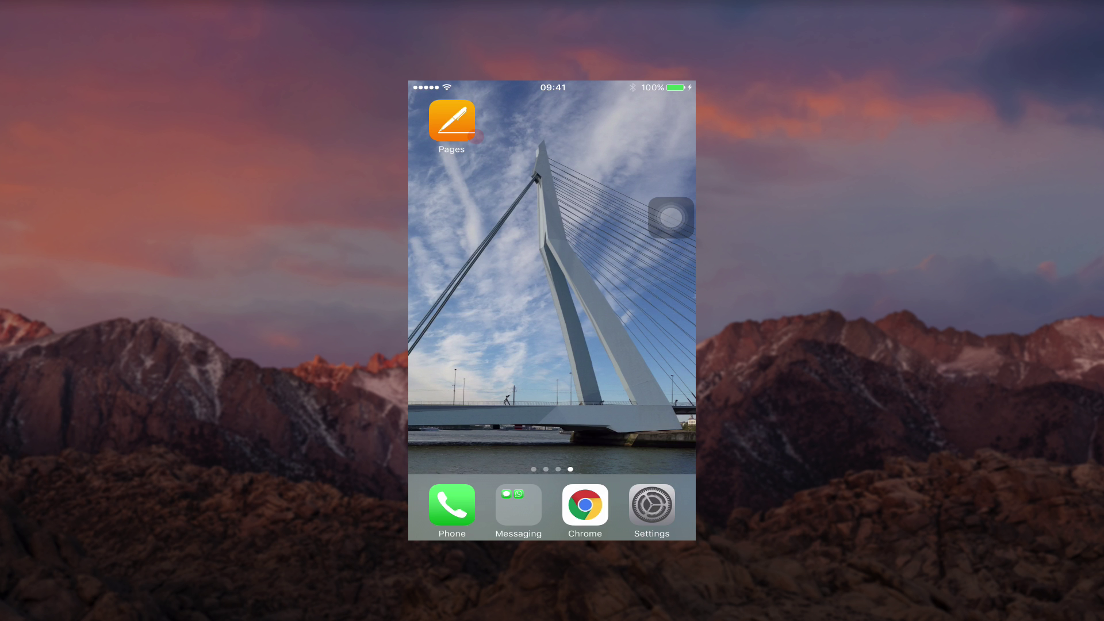
Open Pages on the iPhone and copy "test transfer file" into it from iTunes
left_click(475, 136)
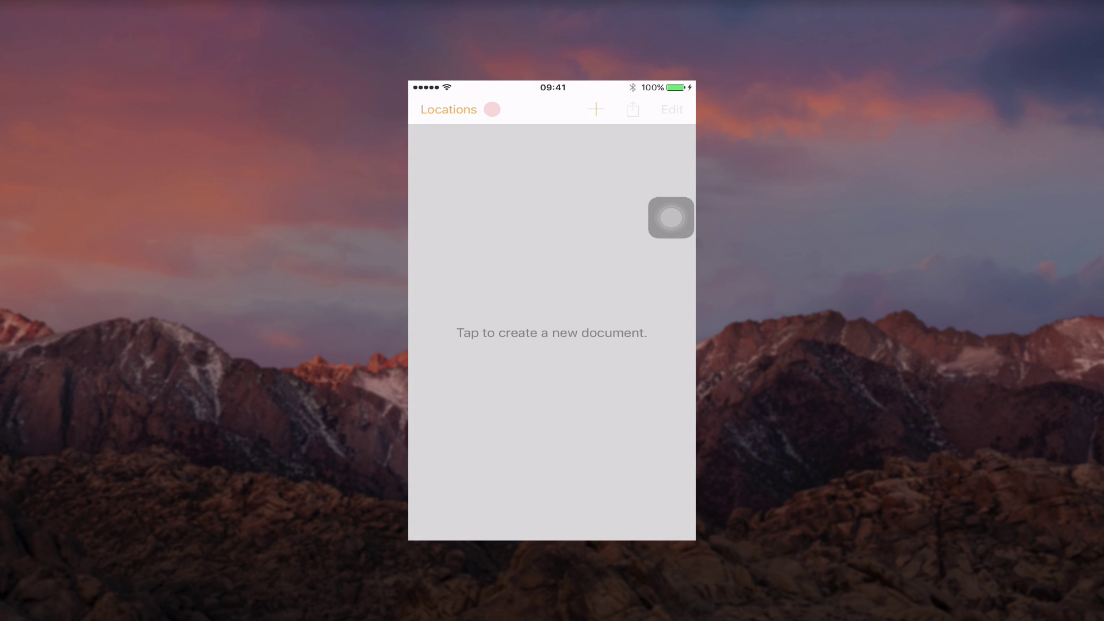
left_click(489, 109)
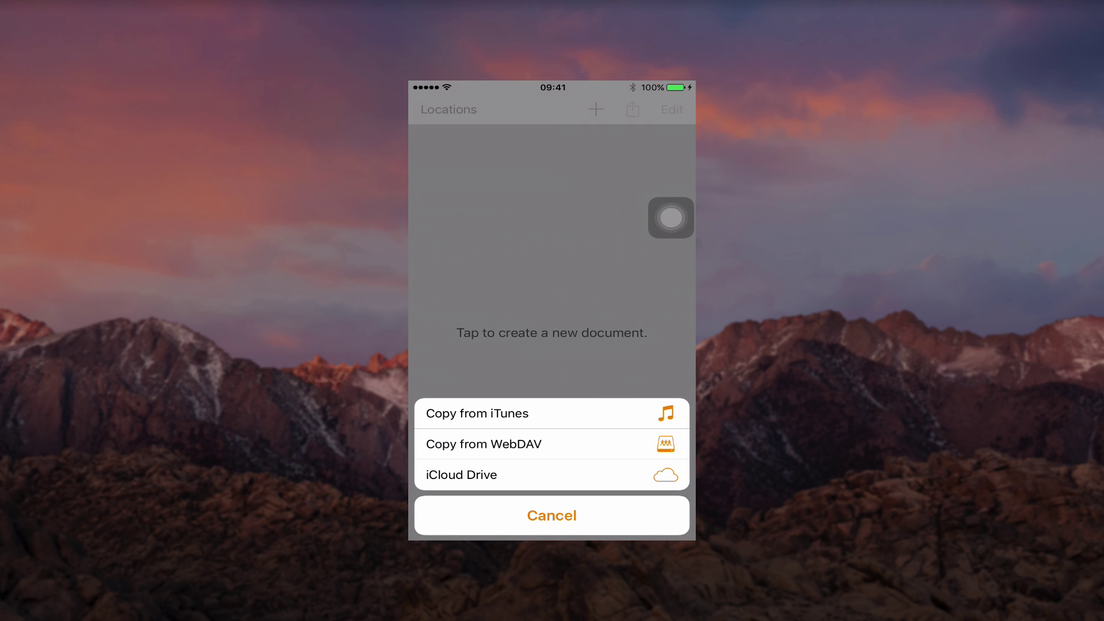
left_click(552, 413)
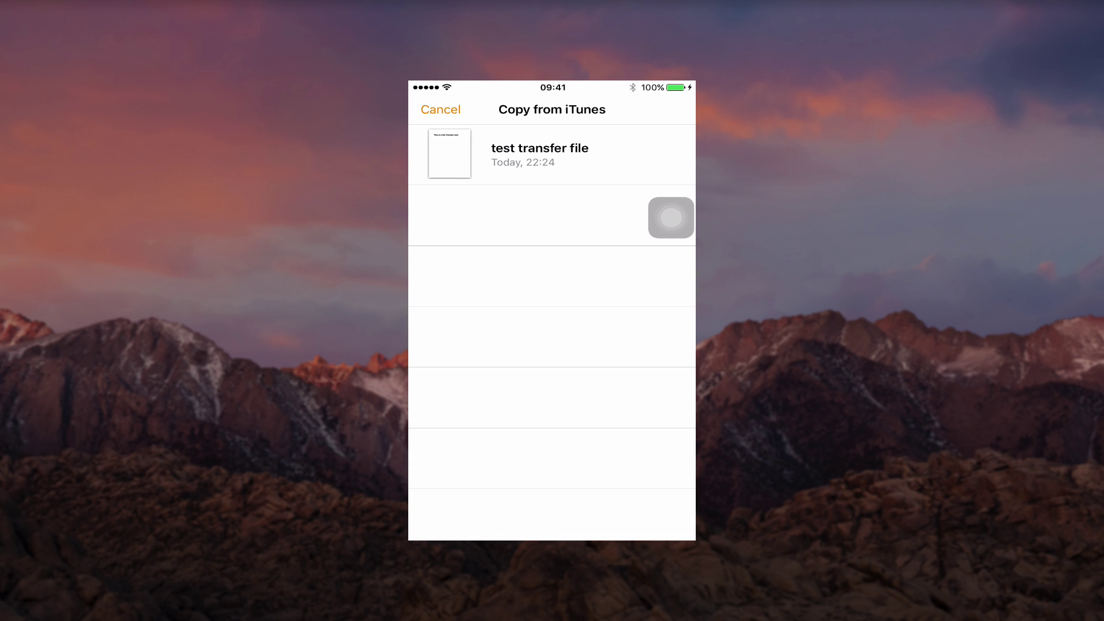
left_click(635, 154)
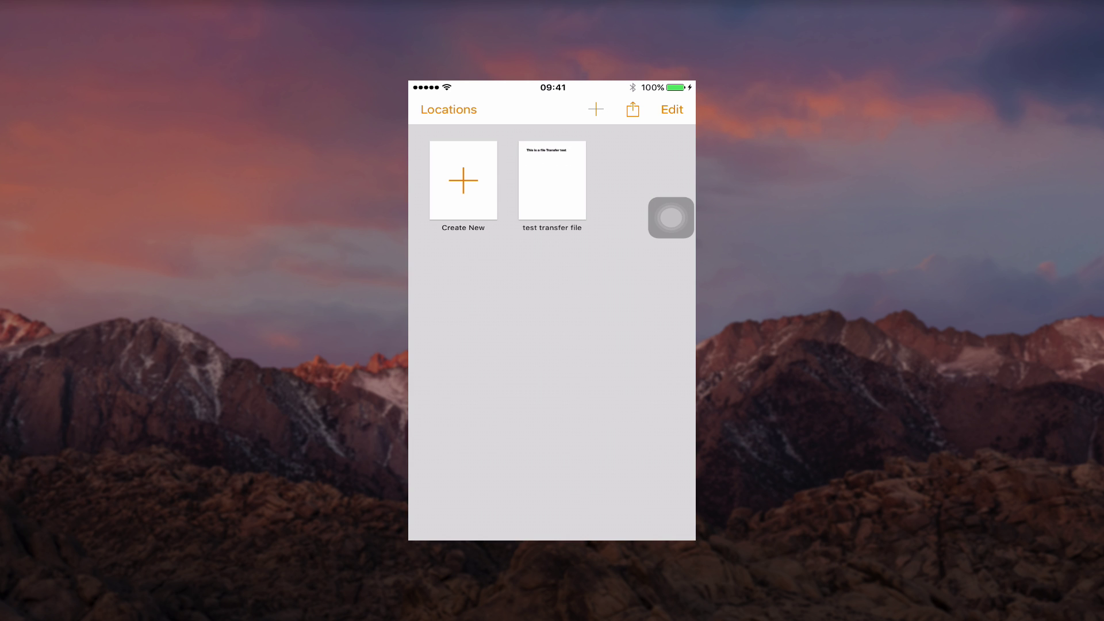
View the contents of "test transfer file" in Pages on the iPhone and return to the document list
left_click(585, 179)
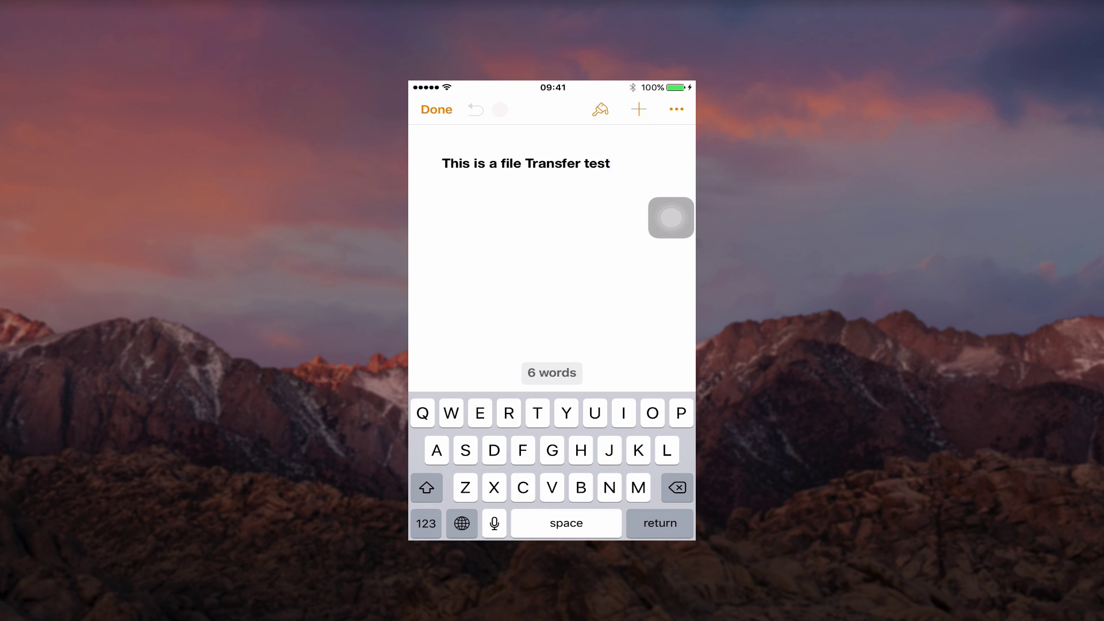
left_click(500, 110)
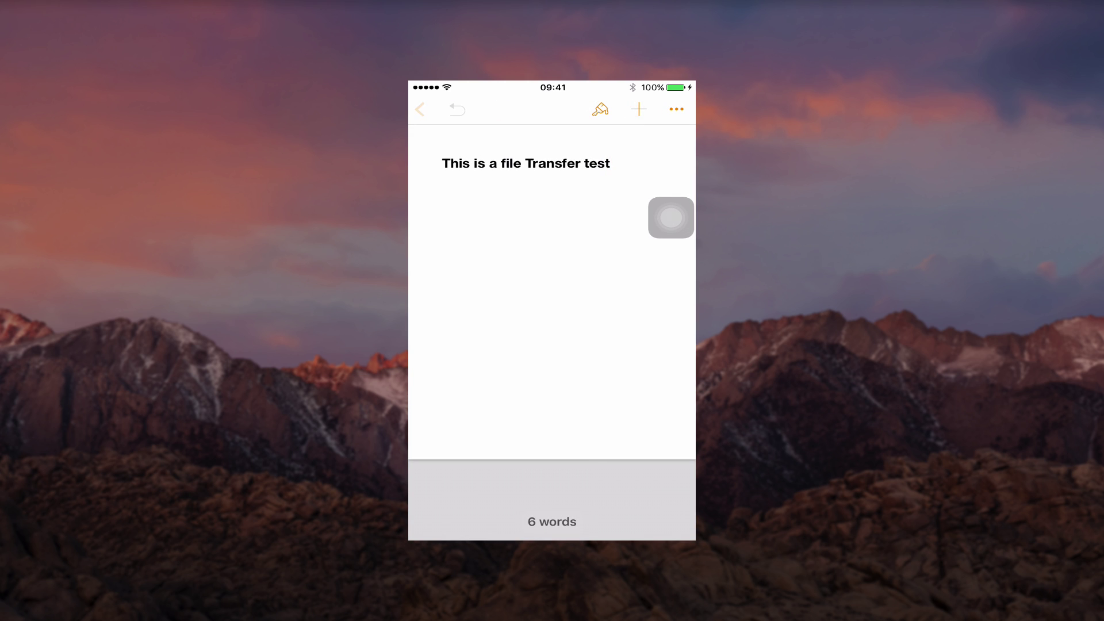
left_click(420, 109)
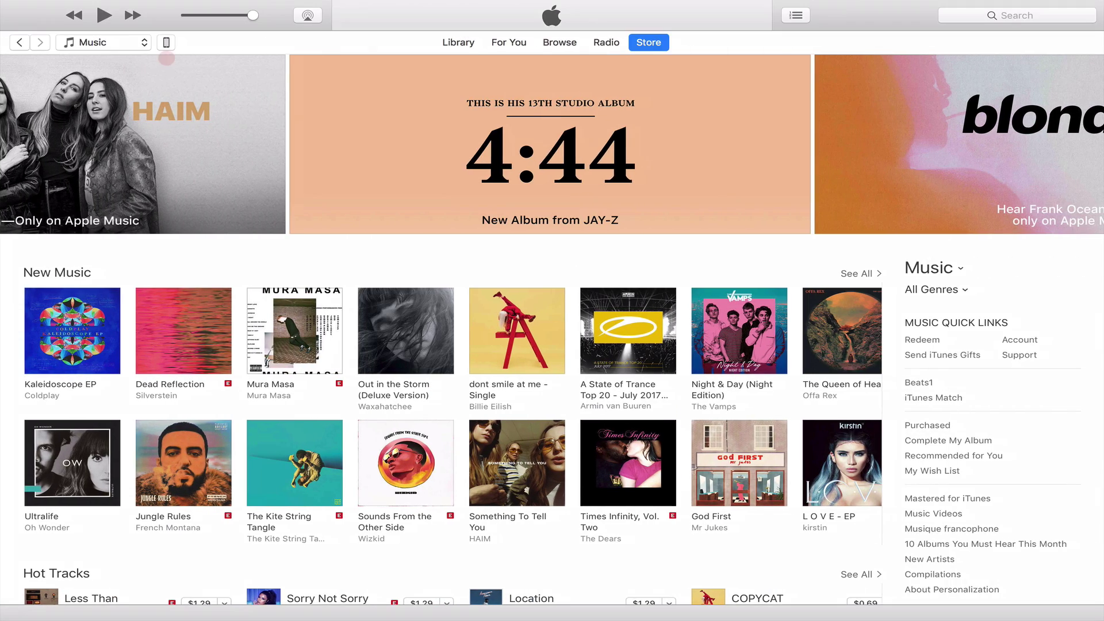
In iTunes on the Mac, delete 07152017_221201.mov from the iPhone's FiLMiC Pro documents in File Sharing
left_click(167, 42)
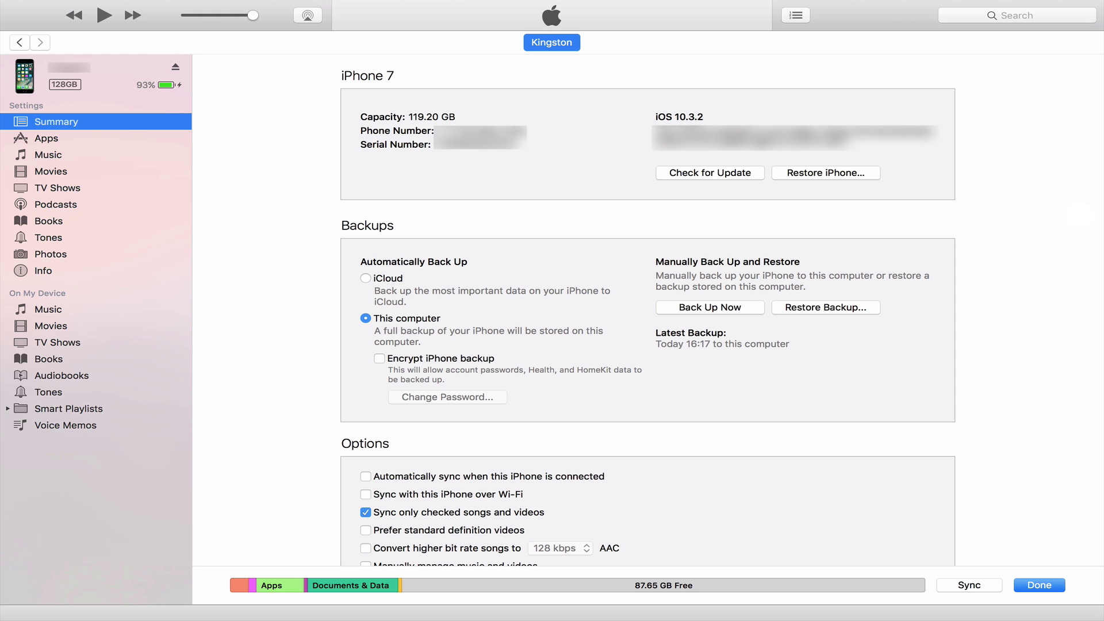
left_click(161, 138)
scroll(649, 311, "down", 10)
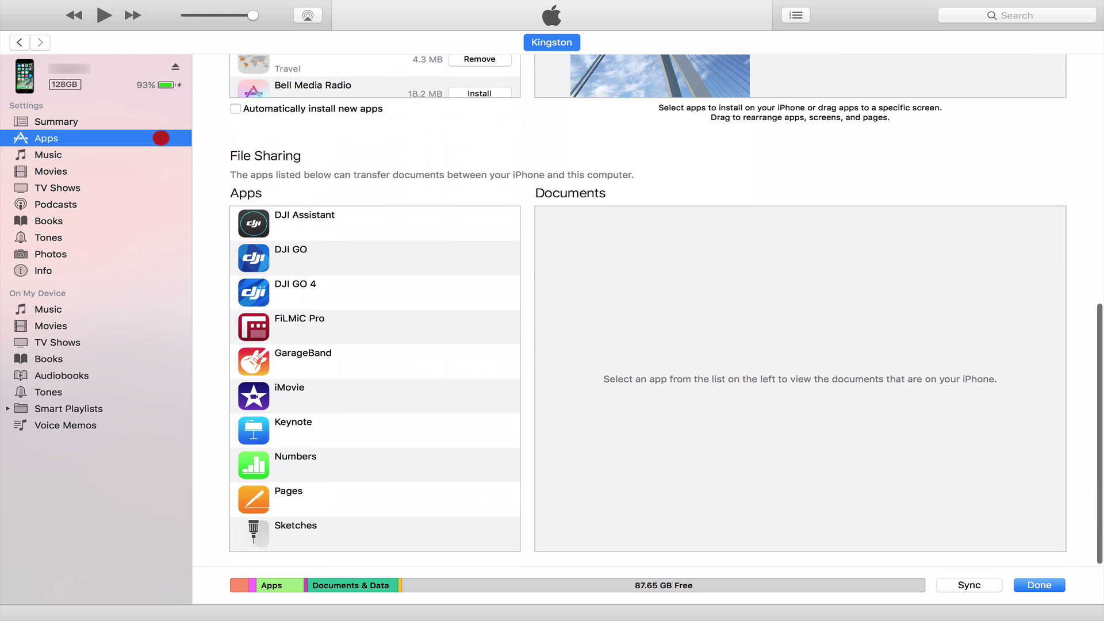
left_click(299, 326)
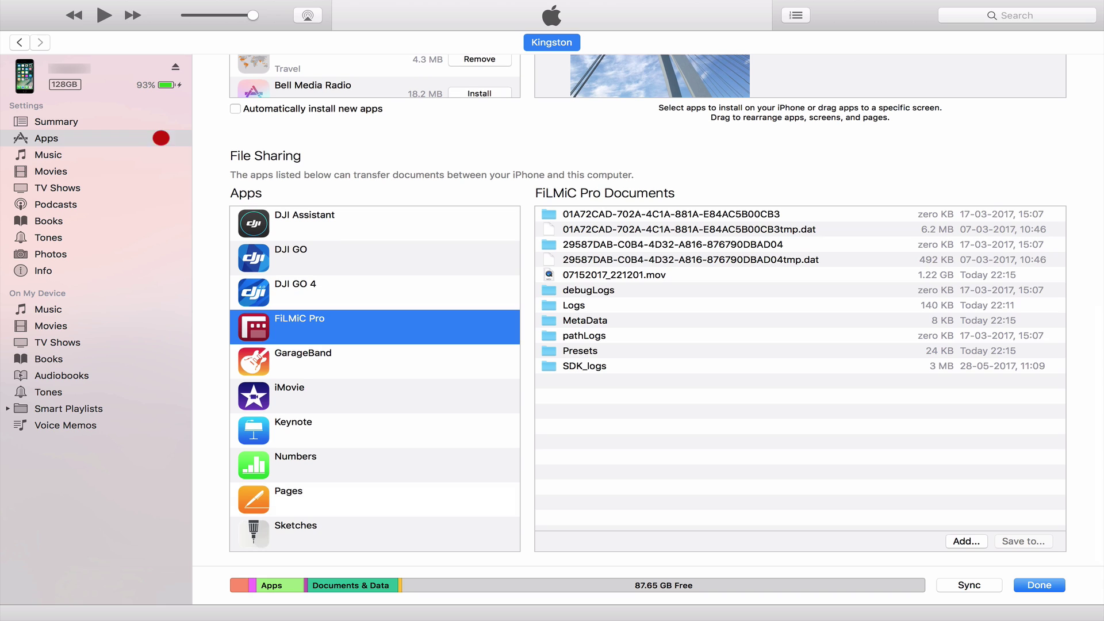
left_click(614, 275)
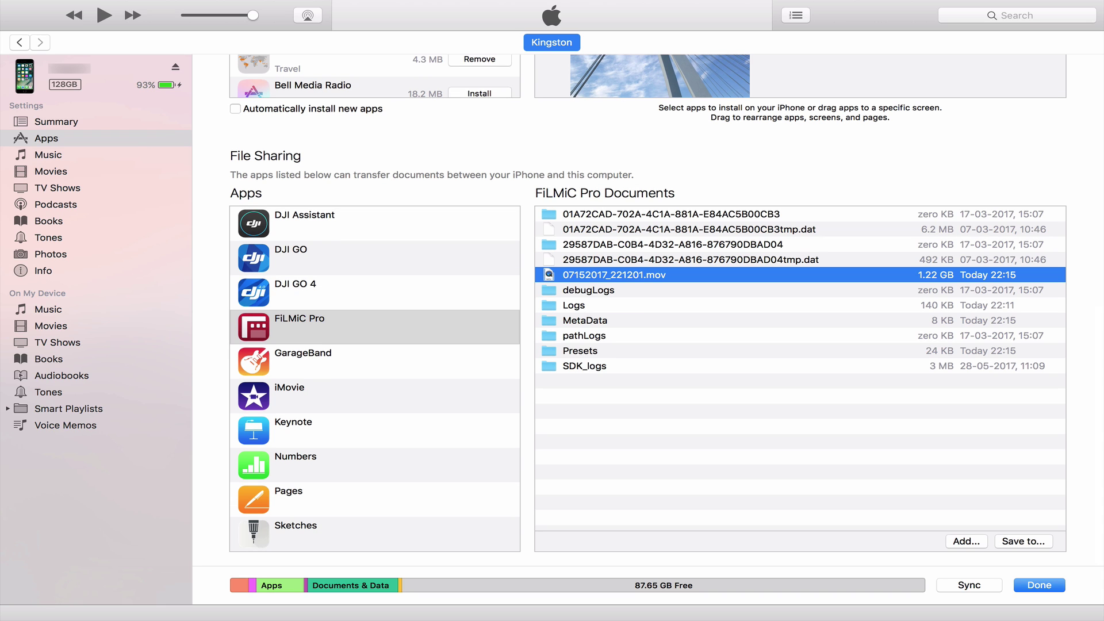
key("BackSpace")
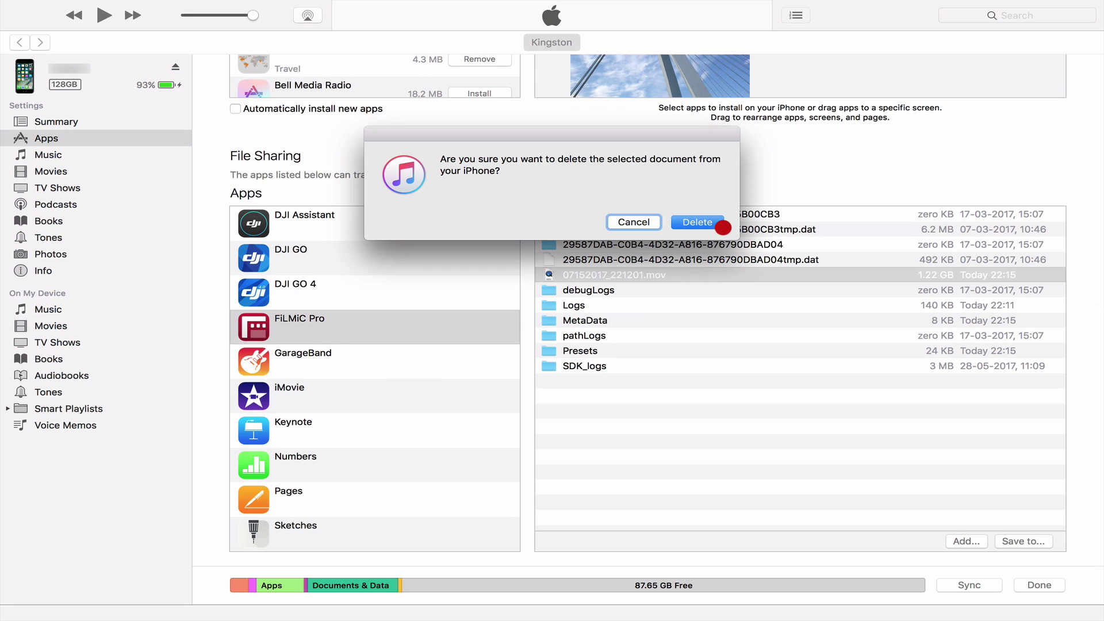
left_click(721, 226)
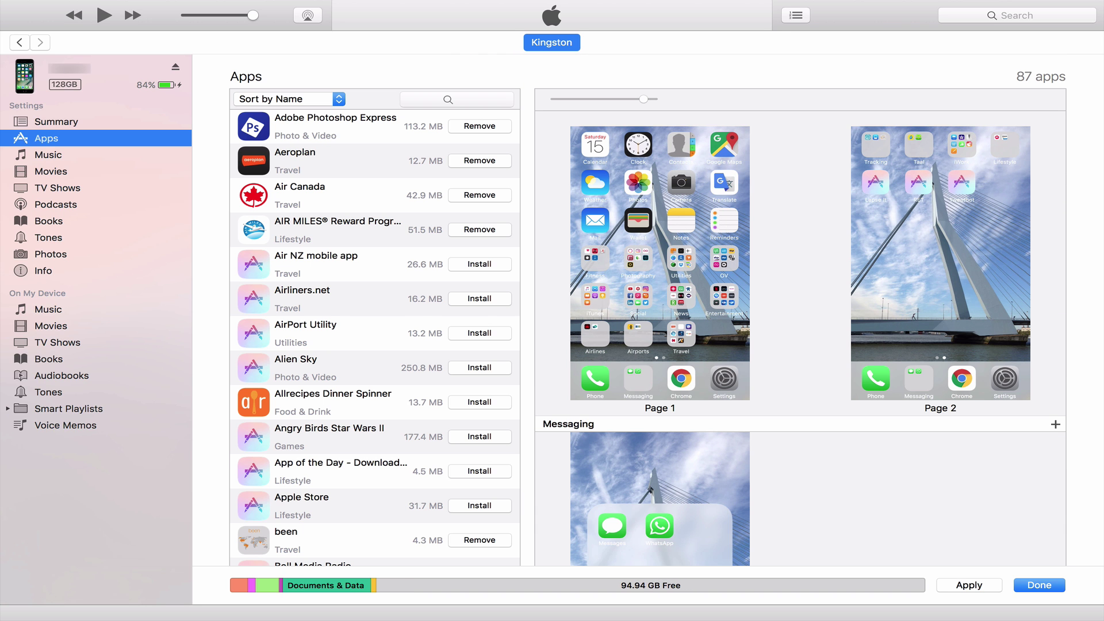
Go to the File Sharing section of the iPhone's Apps settings
scroll(649, 310, "down", 10)
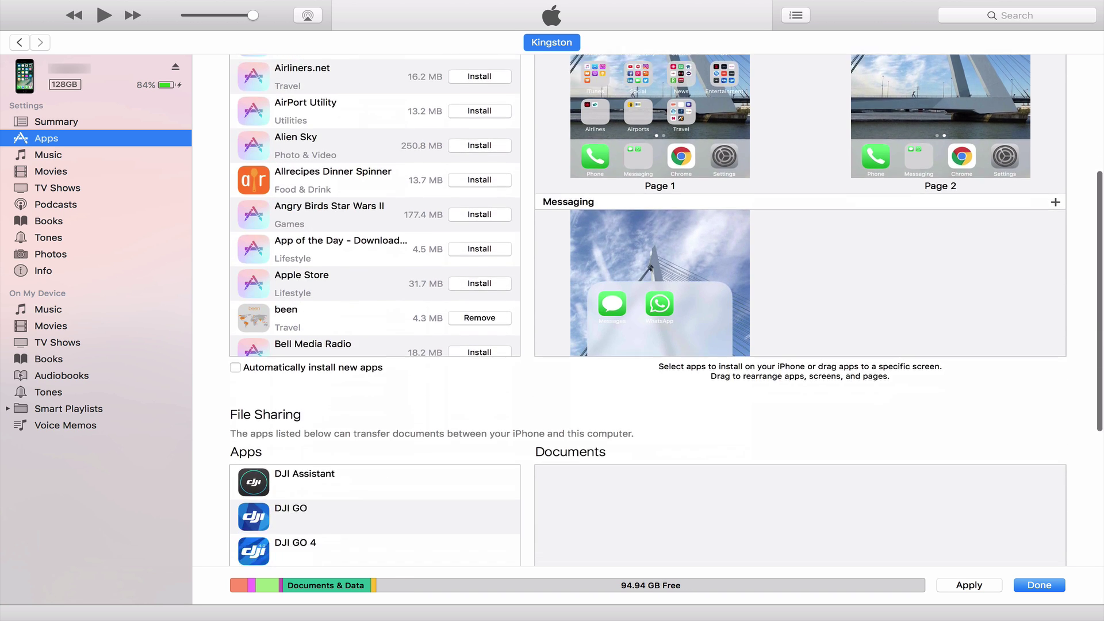